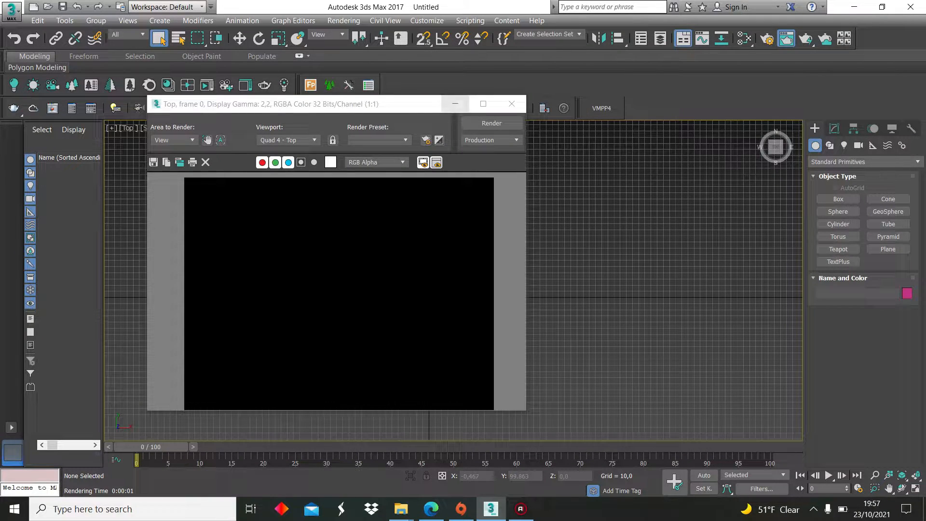
pyautogui.click(455, 103)
pyautogui.moveTo(417, 261); pyautogui.dragTo(413, 252, button='middle')
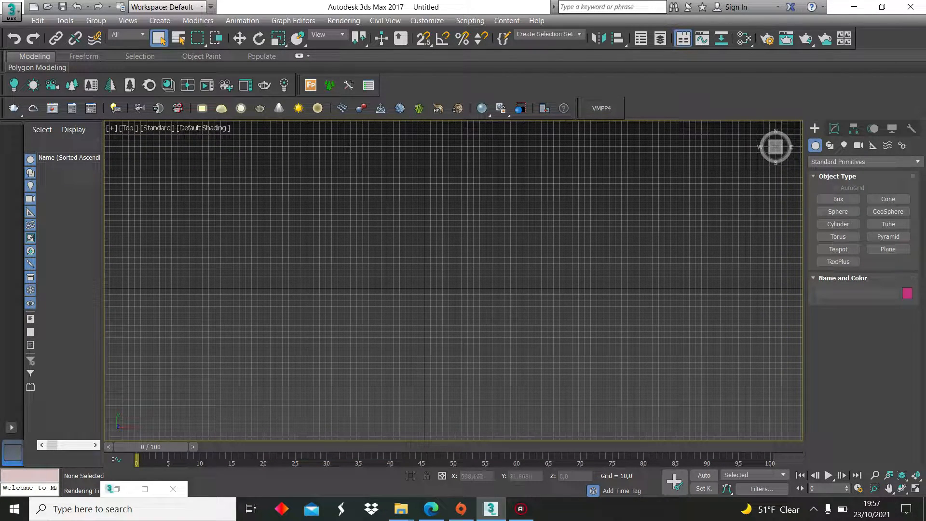
pyautogui.click(829, 145)
pyautogui.click(837, 208)
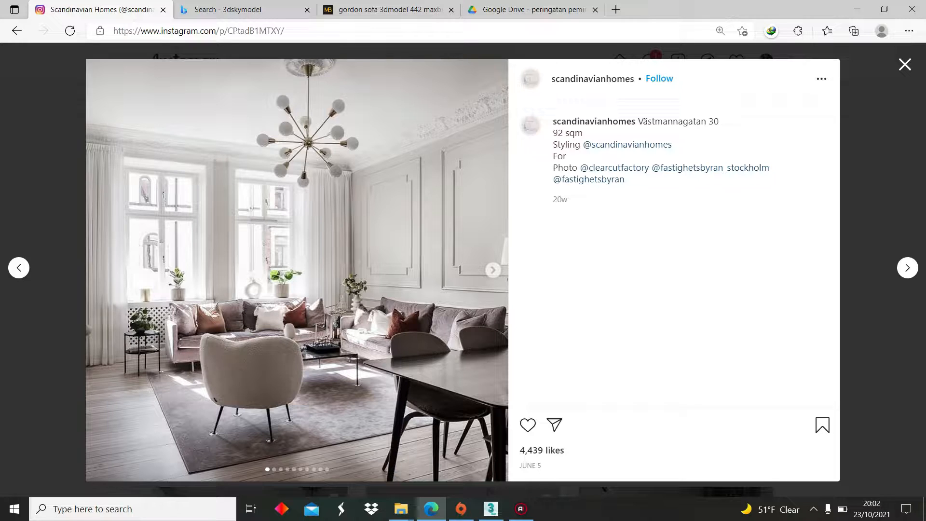
pyautogui.moveTo(490, 508)
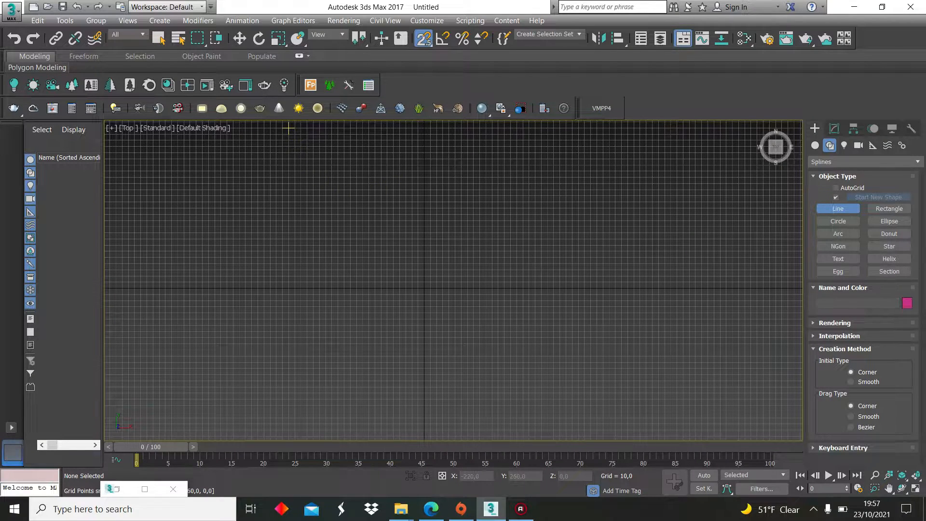
pyautogui.click(288, 127)
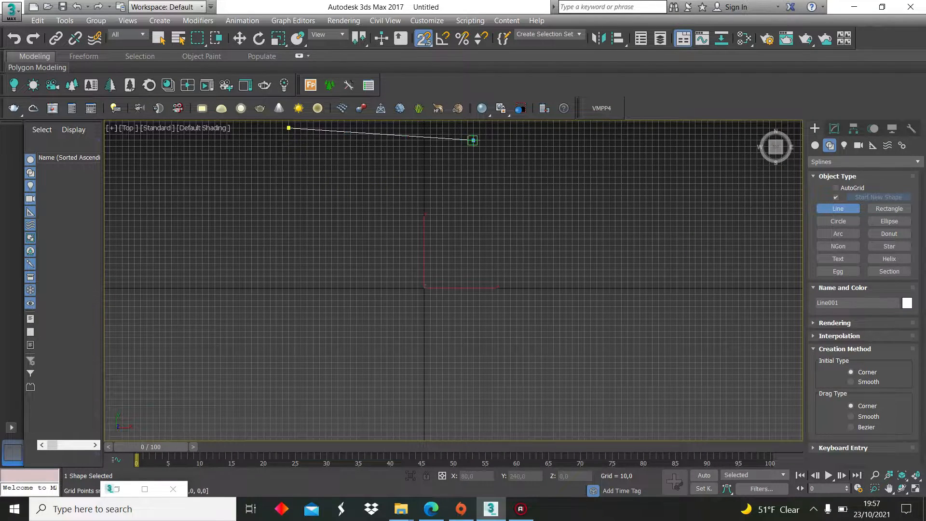
pyautogui.click(572, 128)
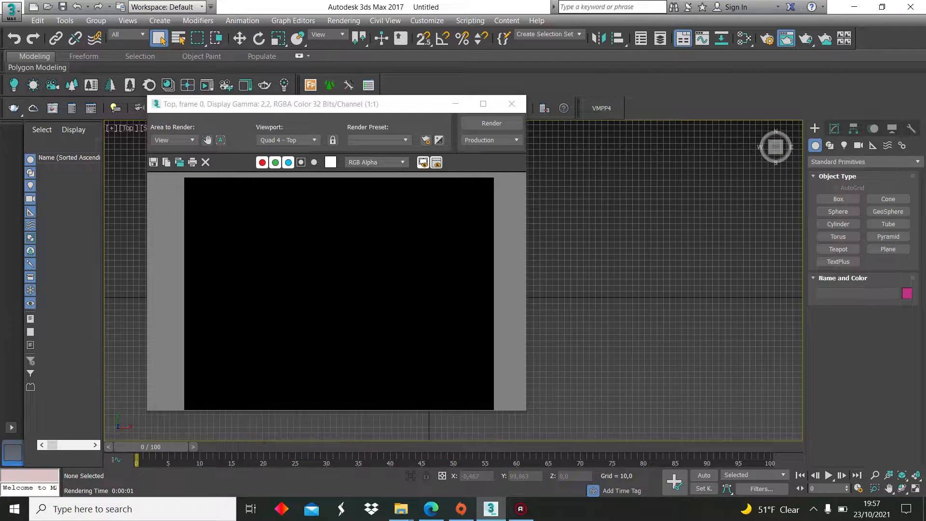
# Minimise the render window and draw a closed, grid-snapped rectangular line from about X -220, Y 260 to X 240, Y -240 in the top view.
pyautogui.click(454, 104)
pyautogui.moveTo(418, 261); pyautogui.dragTo(413, 255, button='middle')
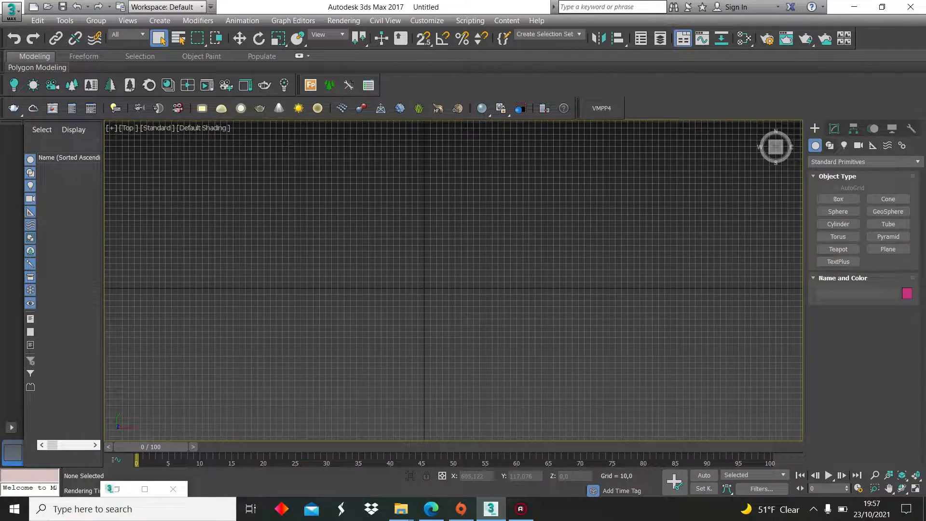
pyautogui.click(829, 145)
pyautogui.click(837, 208)
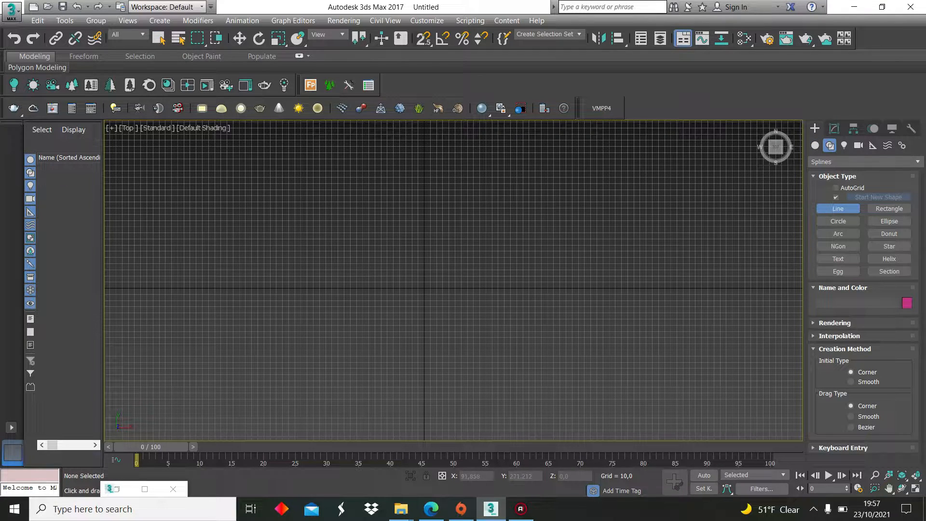
pyautogui.click(422, 39)
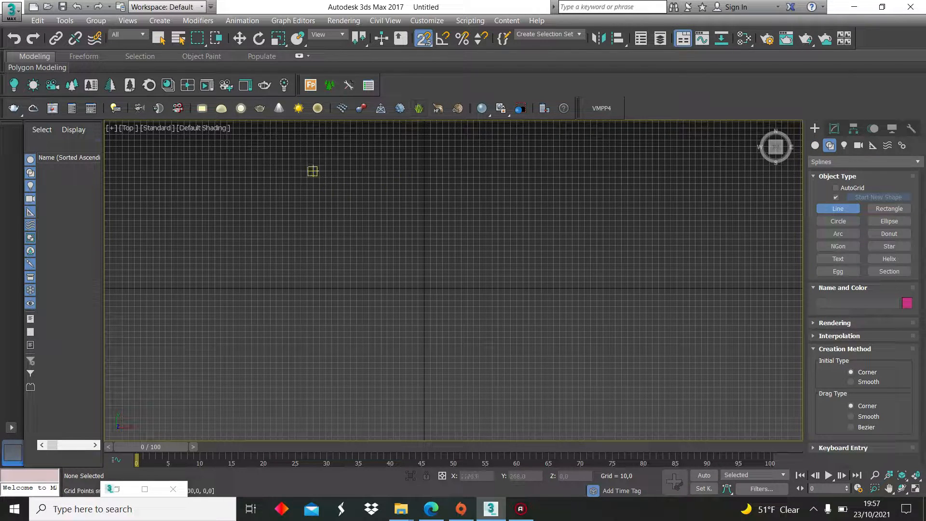
pyautogui.click(288, 128)
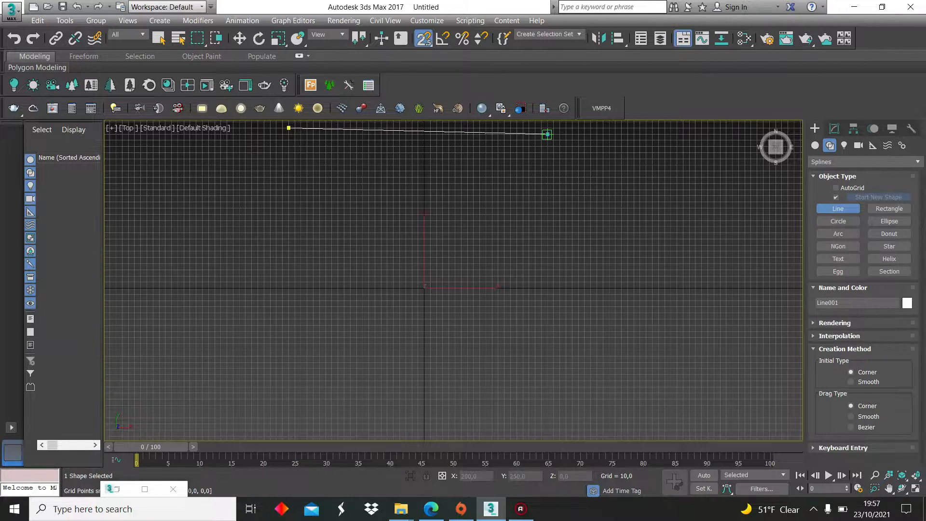
pyautogui.click(572, 128)
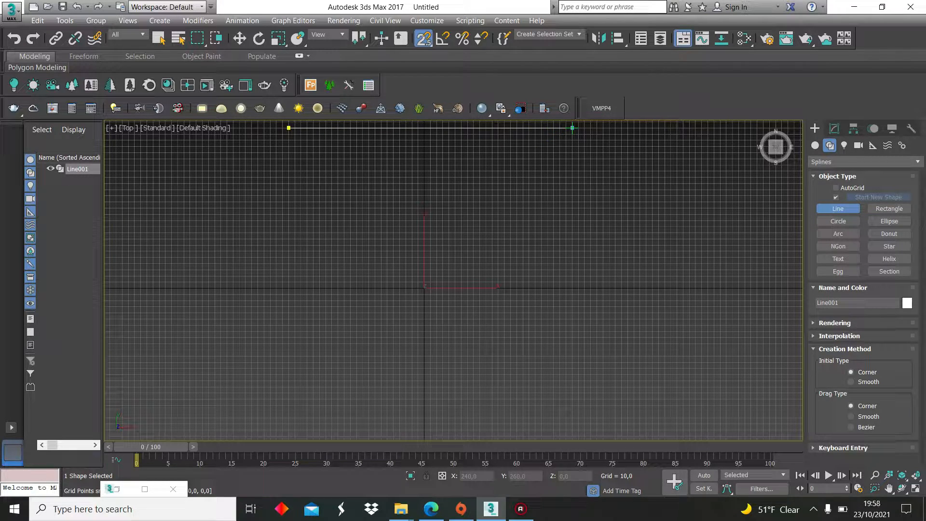
pyautogui.click(572, 436)
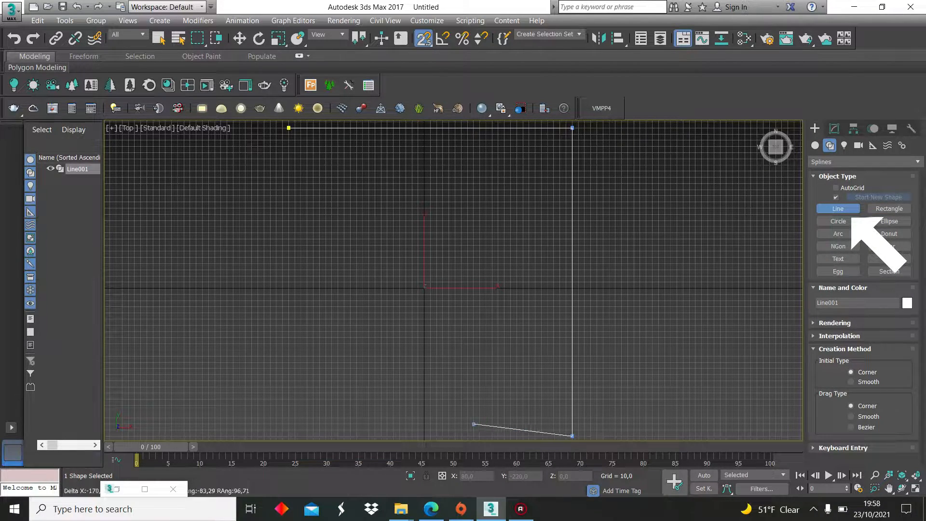
pyautogui.click(289, 436)
pyautogui.click(288, 127)
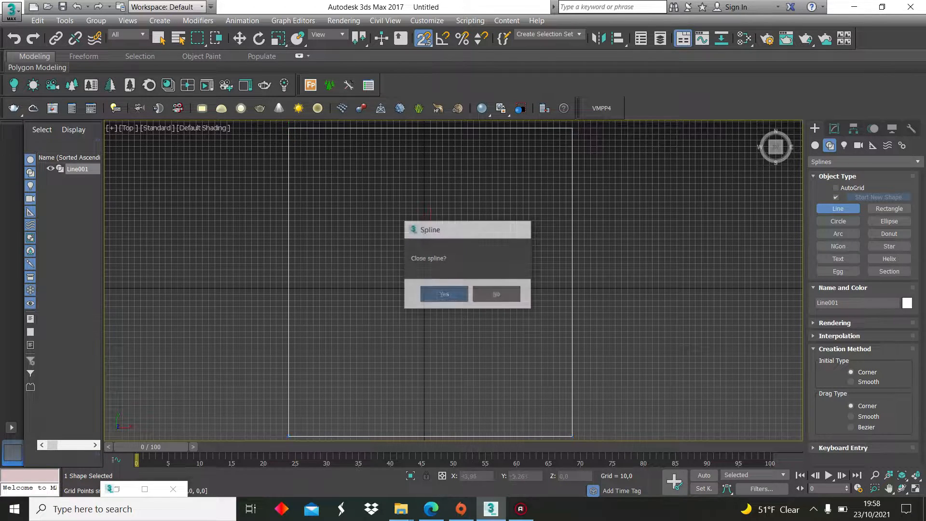
pyautogui.click(443, 294)
pyautogui.click(423, 38)
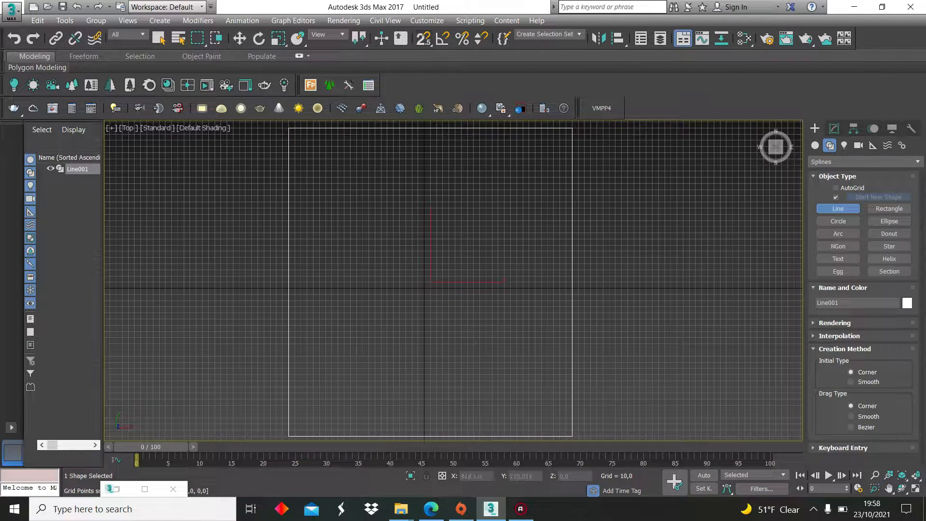
pyautogui.press('q')
# At spline level, outline the closed line outward to give it a thin wall thickness.
pyautogui.click(834, 129)
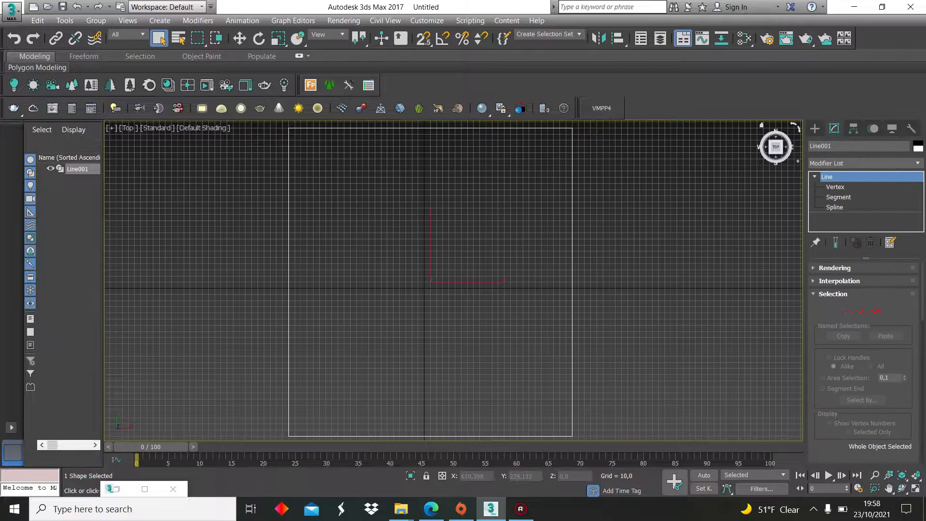
pyautogui.click(835, 207)
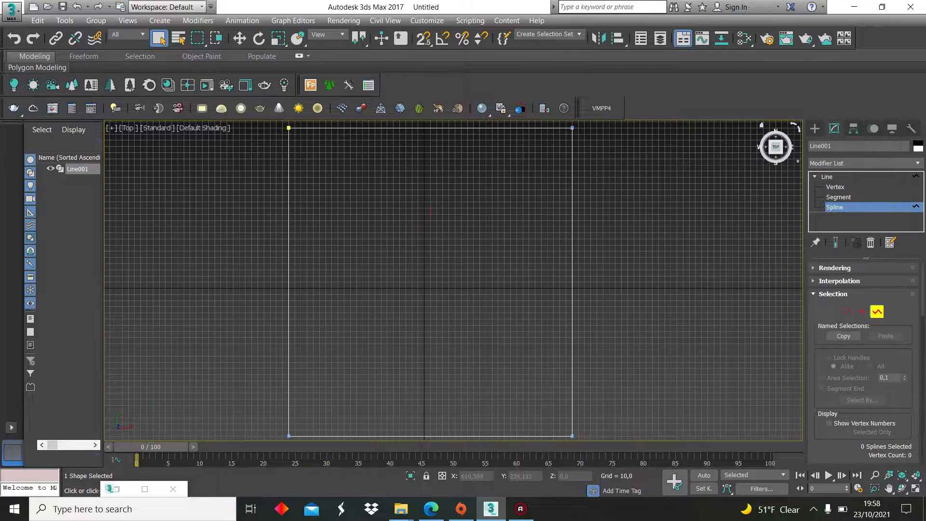
pyautogui.moveTo(921, 289); pyautogui.dragTo(922, 314)
pyautogui.scroll(-5, 863, 362)
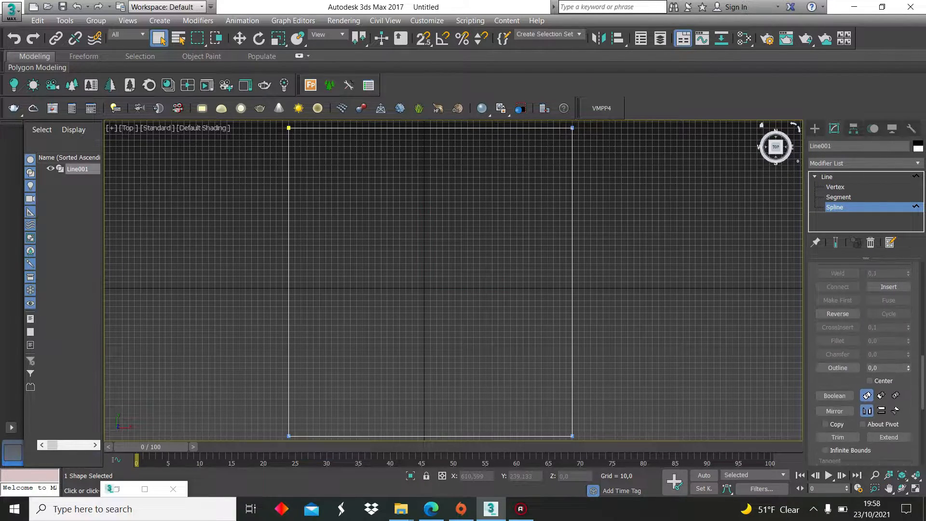
pyautogui.click(572, 288)
pyautogui.moveTo(908, 359); pyautogui.dragTo(908, 349)
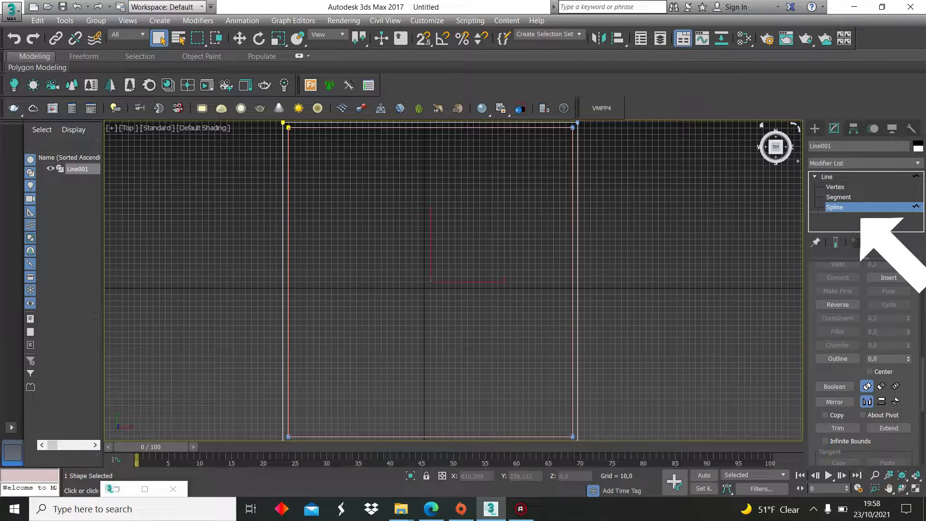
pyautogui.moveTo(908, 359); pyautogui.dragTo(908, 359)
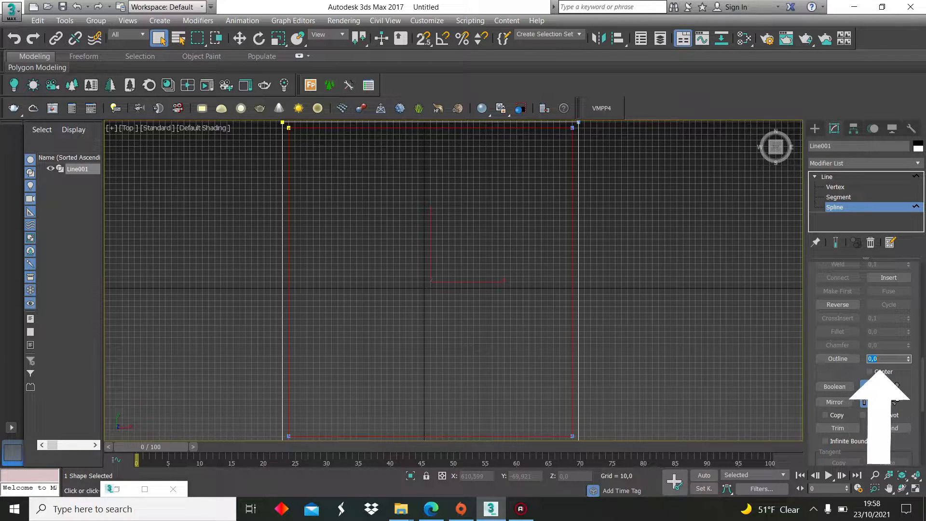
pyautogui.click(814, 129)
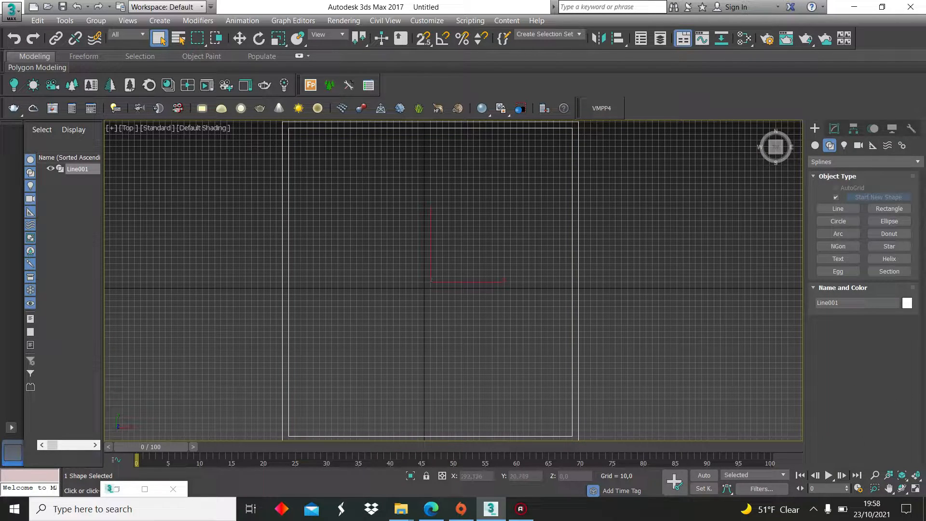
# In a perspective view, add an Extrude modifier to the outlined wall shape with an amount of 250.
pyautogui.click(127, 128)
pyautogui.click(155, 165)
pyautogui.moveTo(779, 150); pyautogui.dragTo(800, 113)
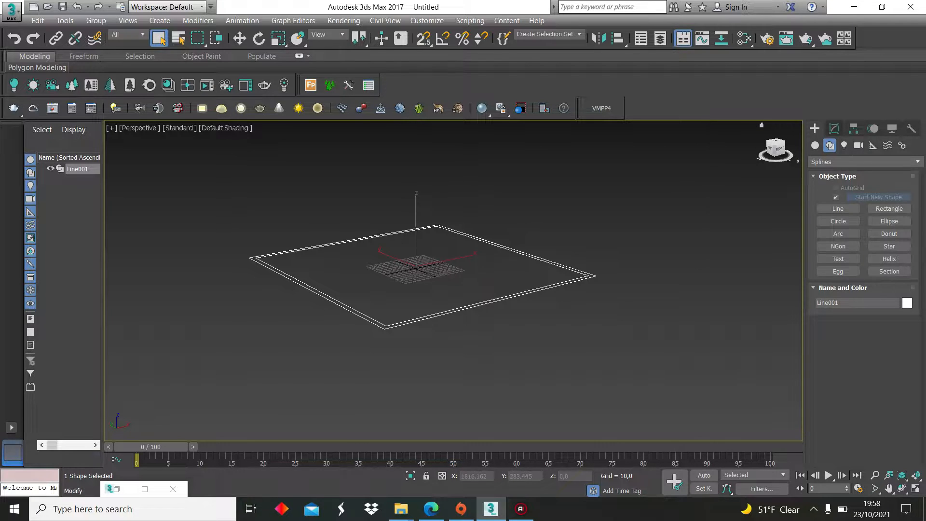
pyautogui.click(834, 129)
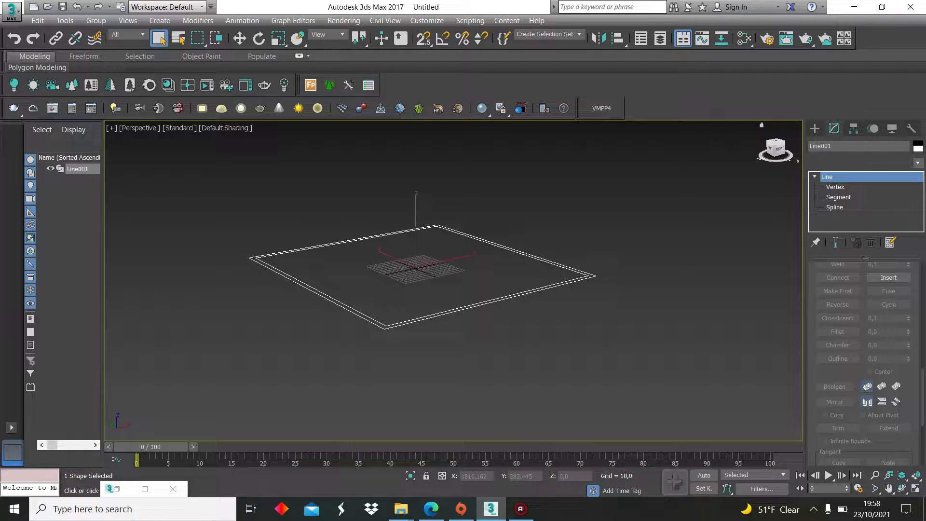
pyautogui.click(860, 163)
pyautogui.press('e')
pyautogui.press('Down')
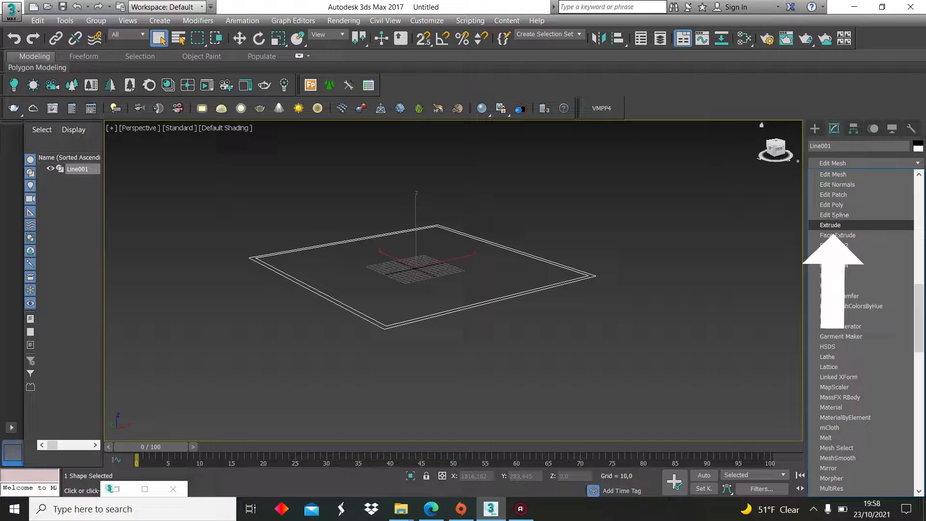
pyautogui.press('Return')
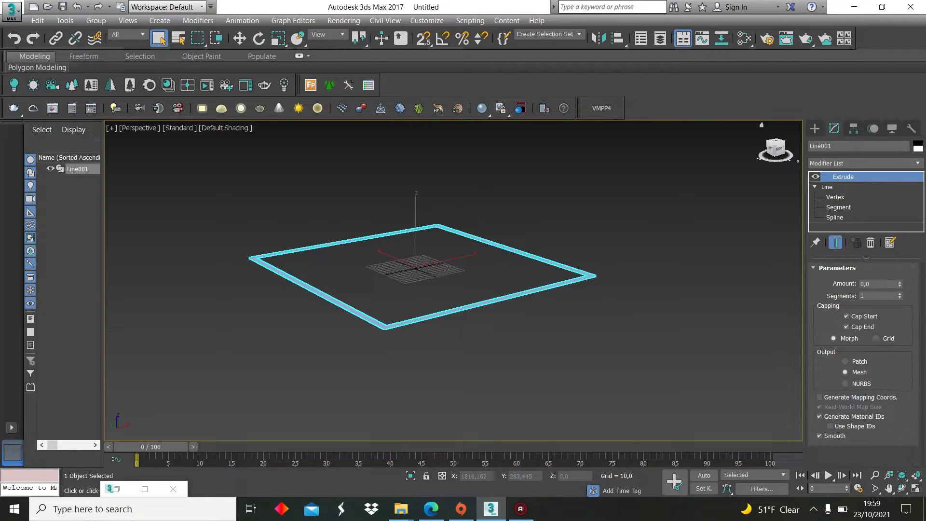
pyautogui.click(874, 284)
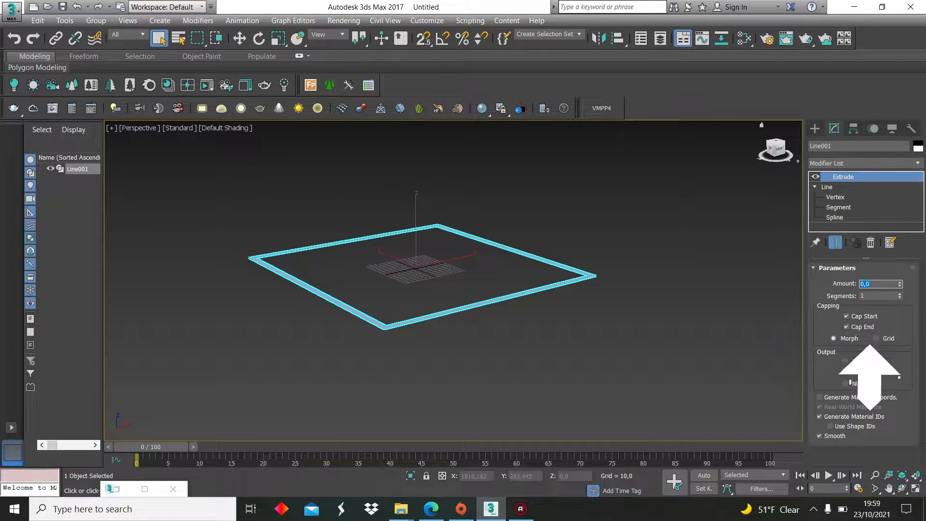
pyautogui.write('250')
pyautogui.press('Return')
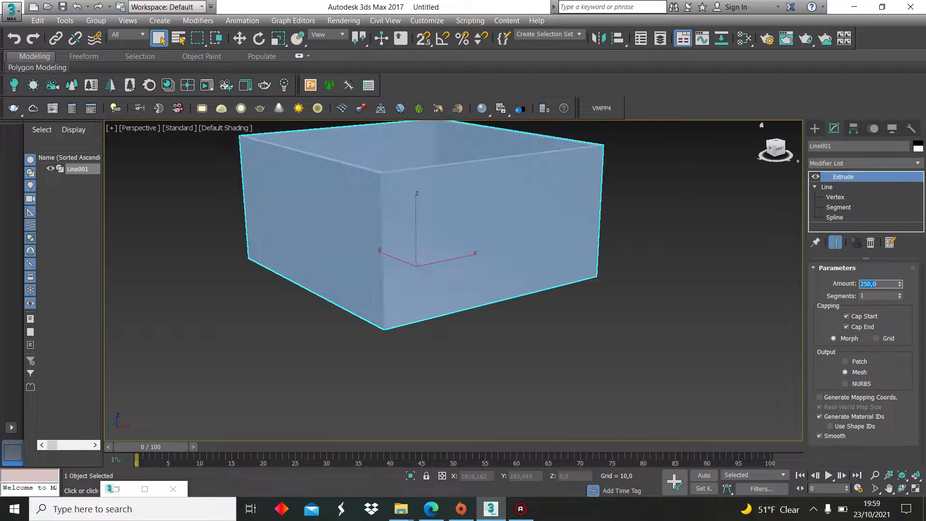
# In the top view, draw a grid-snapped rectangle spline between the opposite inner corners of the walls.
pyautogui.moveTo(416, 217); pyautogui.dragTo(430, 317, button='middle')
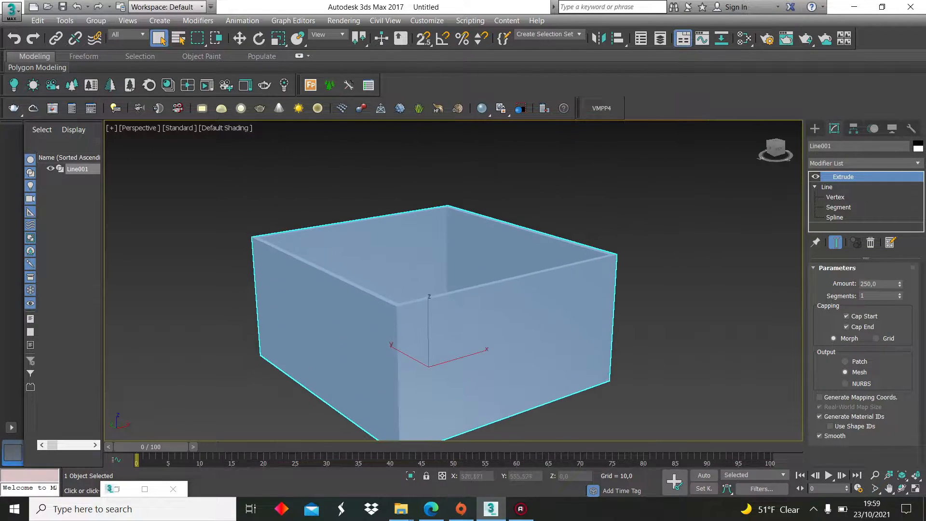
pyautogui.moveTo(775, 149); pyautogui.dragTo(784, 168)
pyautogui.keyDown('alt'); pyautogui.moveTo(442, 362); pyautogui.dragTo(429, 374, button='middle'); pyautogui.keyUp('alt')
pyautogui.click(138, 128)
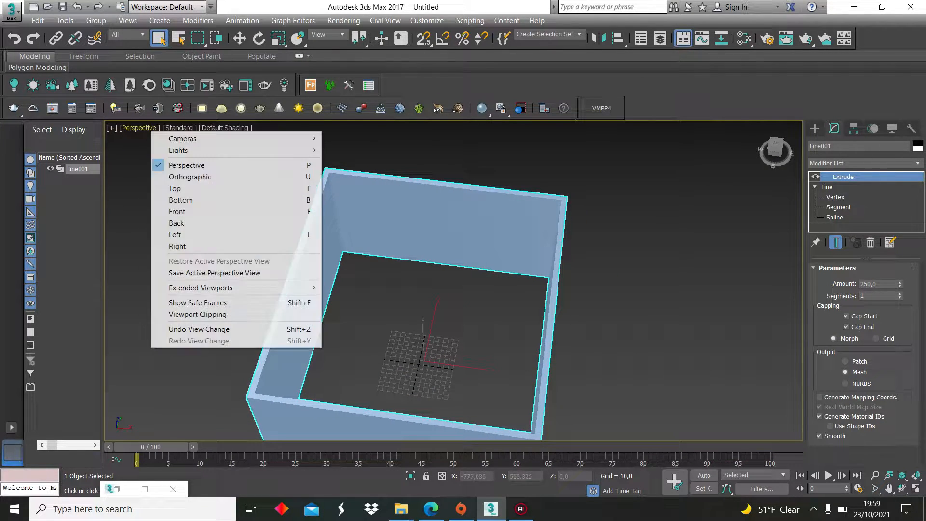
pyautogui.click(175, 188)
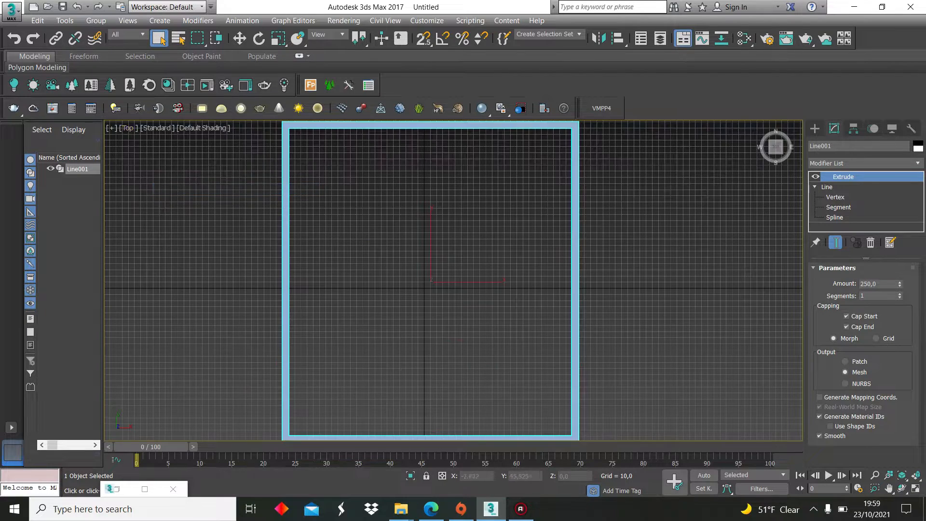
pyautogui.click(814, 128)
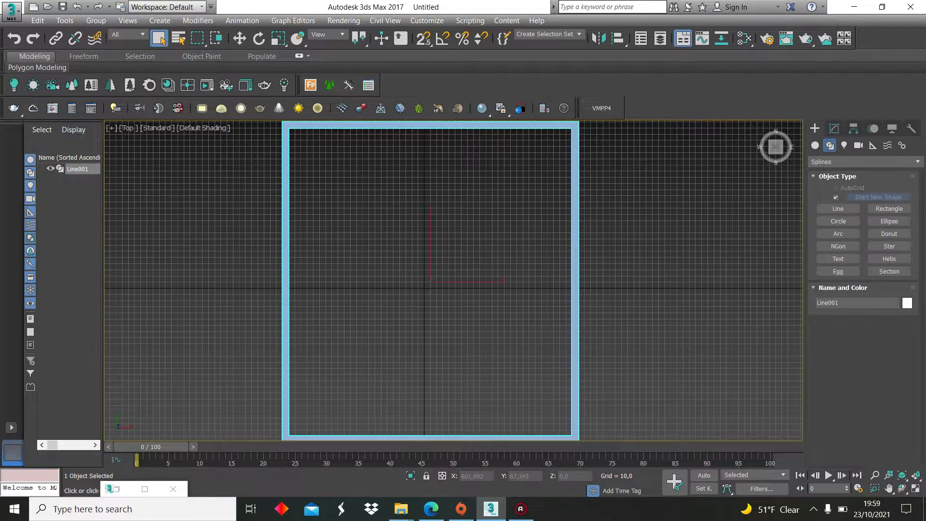
pyautogui.click(866, 162)
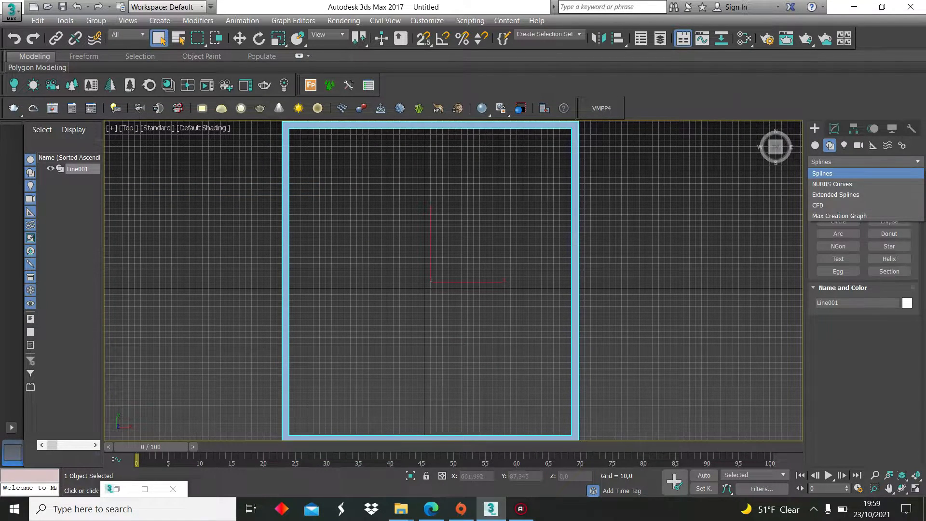
pyautogui.click(829, 145)
pyautogui.click(888, 209)
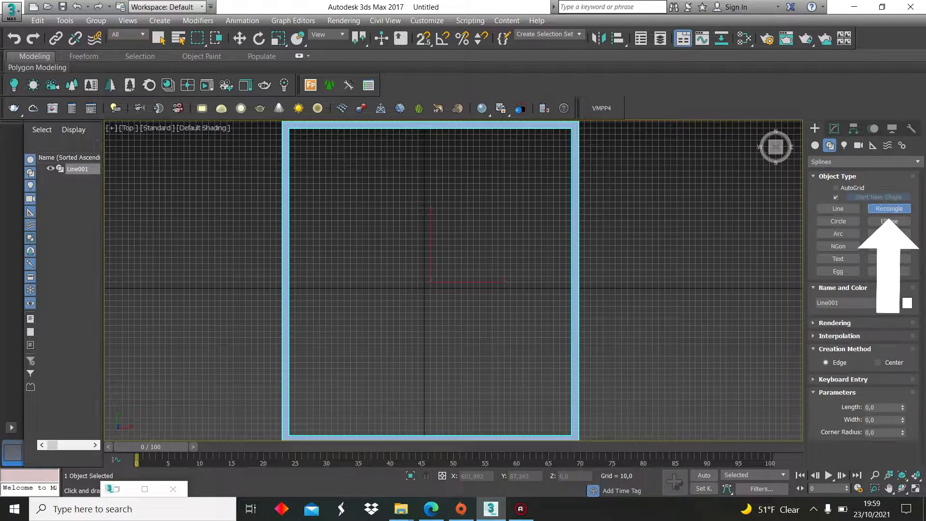
pyautogui.click(424, 38)
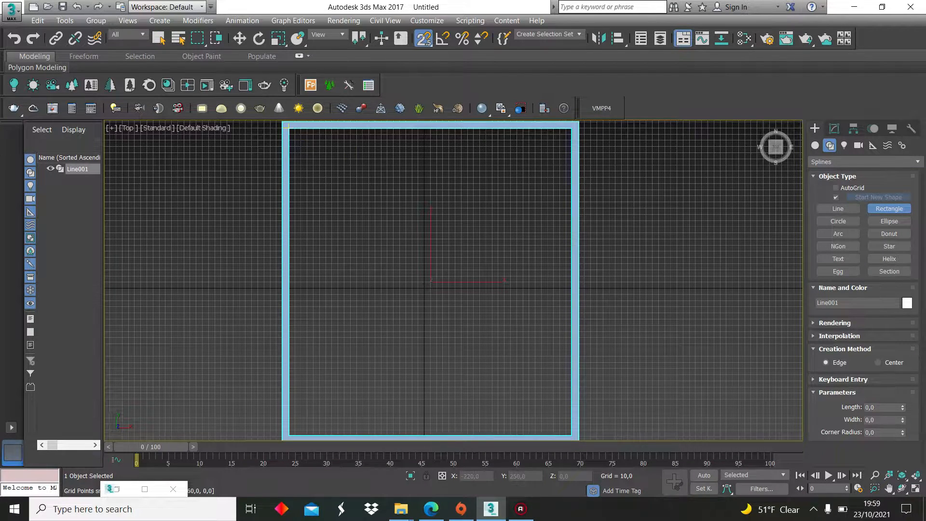
pyautogui.moveTo(289, 129); pyautogui.dragTo(571, 435)
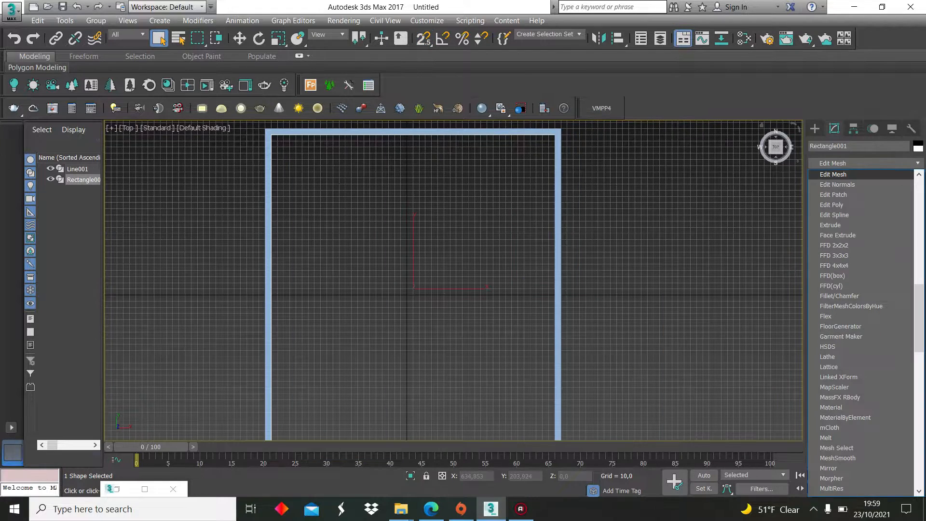
# Add an Edit Poly modifier to the floor rectangle and return to the perspective view.
pyautogui.click(831, 205)
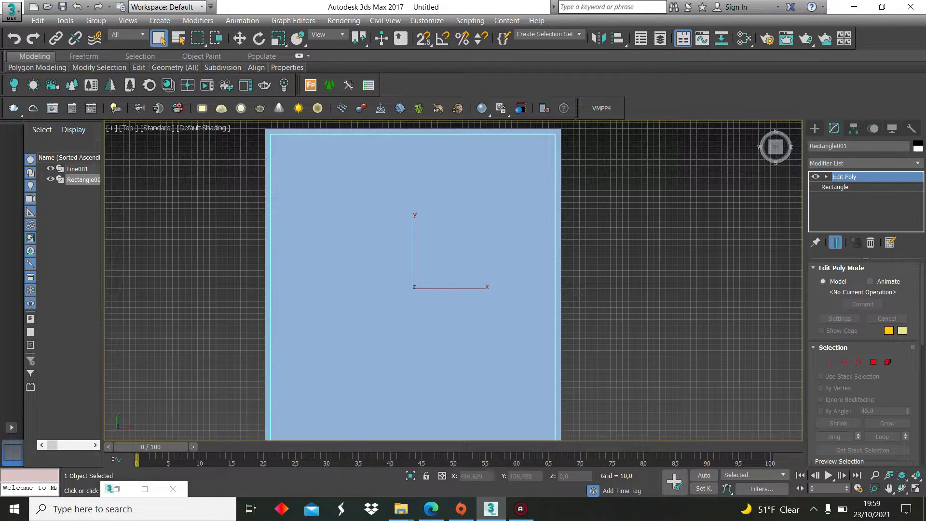
pyautogui.click(127, 128)
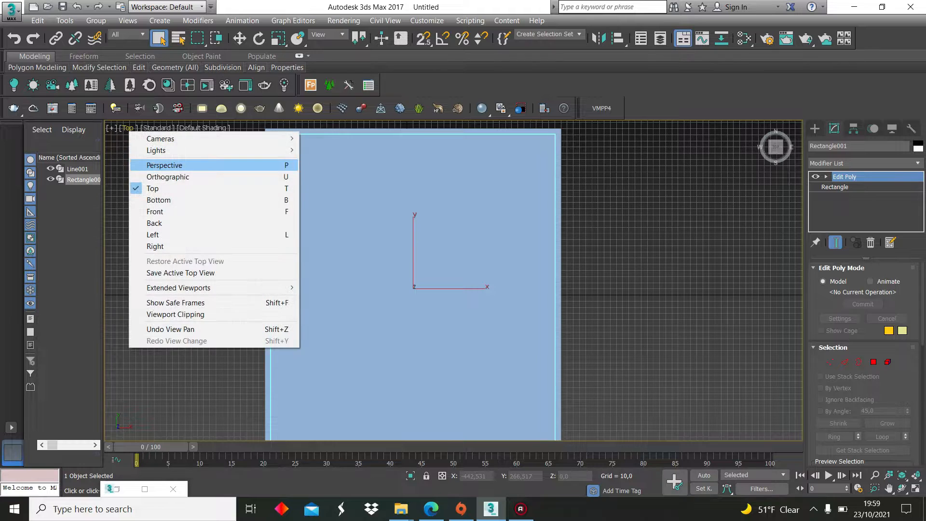
pyautogui.click(154, 164)
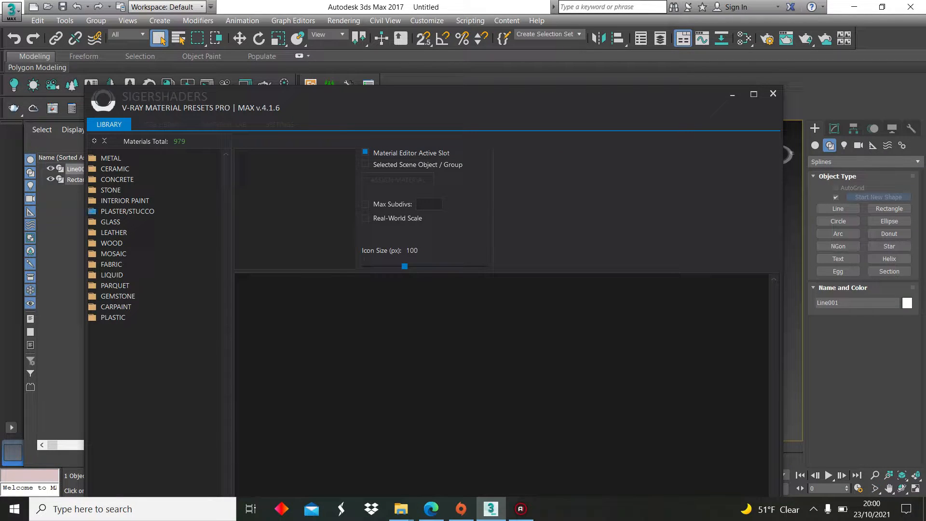
# Assign the Light Grey satin sheen interior paint from the V-Ray material presets to the walls.
pyautogui.click(124, 200)
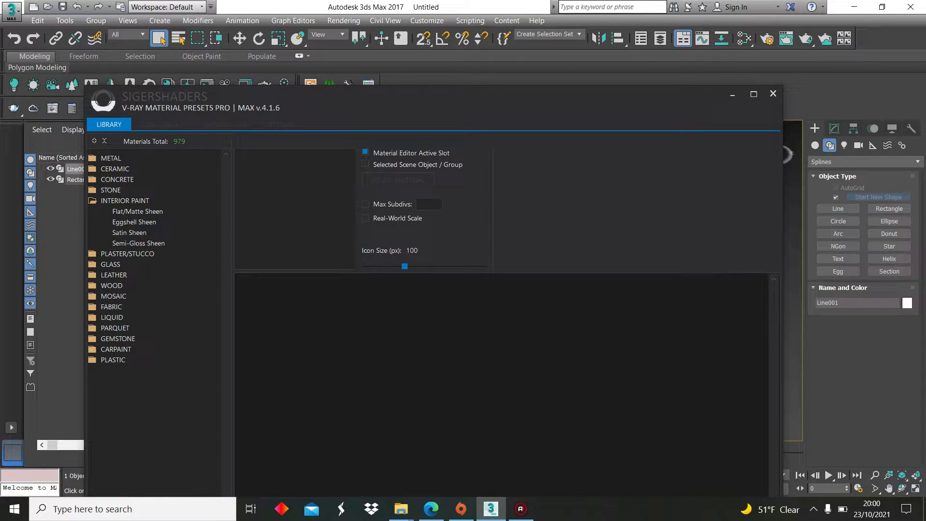
pyautogui.click(129, 232)
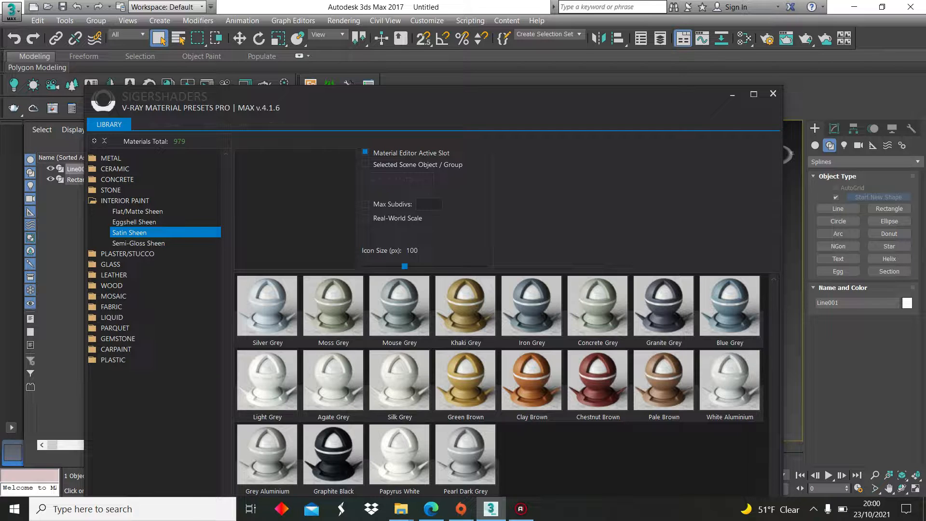
pyautogui.click(267, 380)
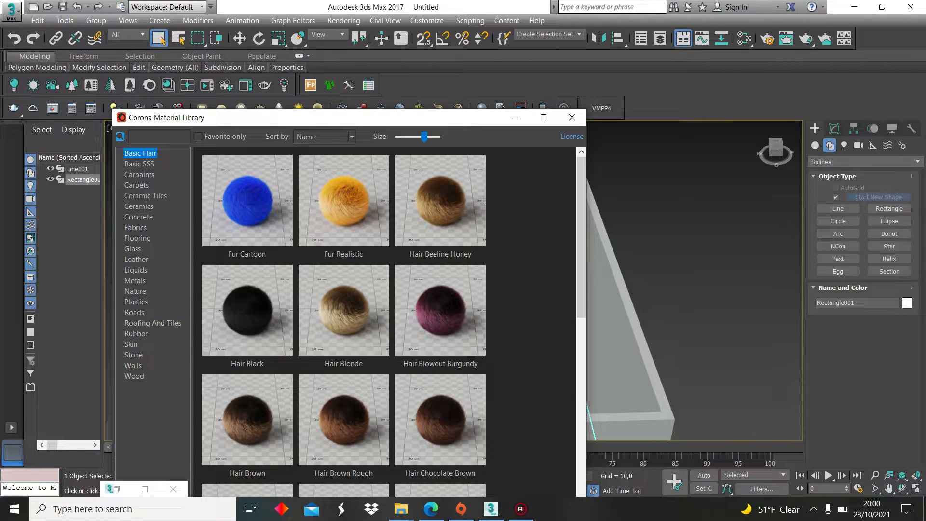
# Apply a wood material from the Corona Material Library to the floor and minimise the library.
pyautogui.click(134, 376)
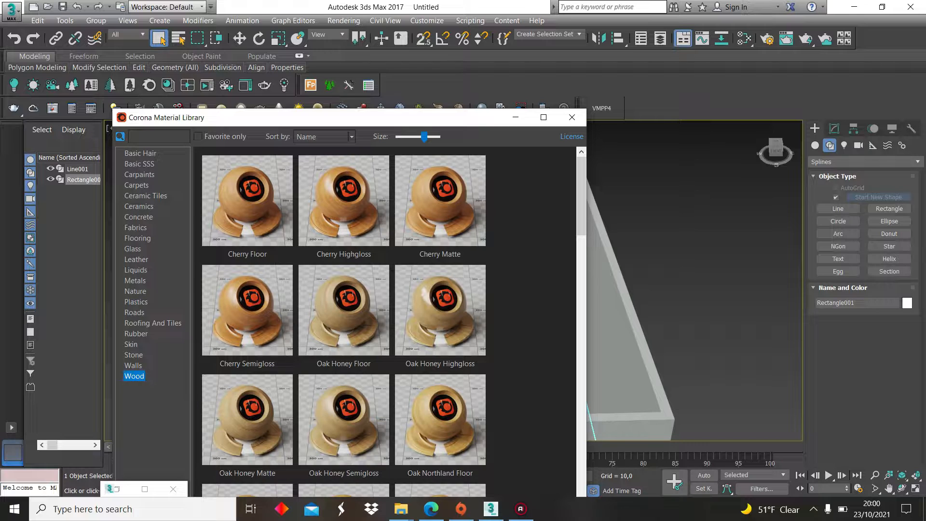
pyautogui.scroll(-1, 386, 323)
pyautogui.click(515, 117)
pyautogui.moveTo(775, 150); pyautogui.dragTo(794, 160)
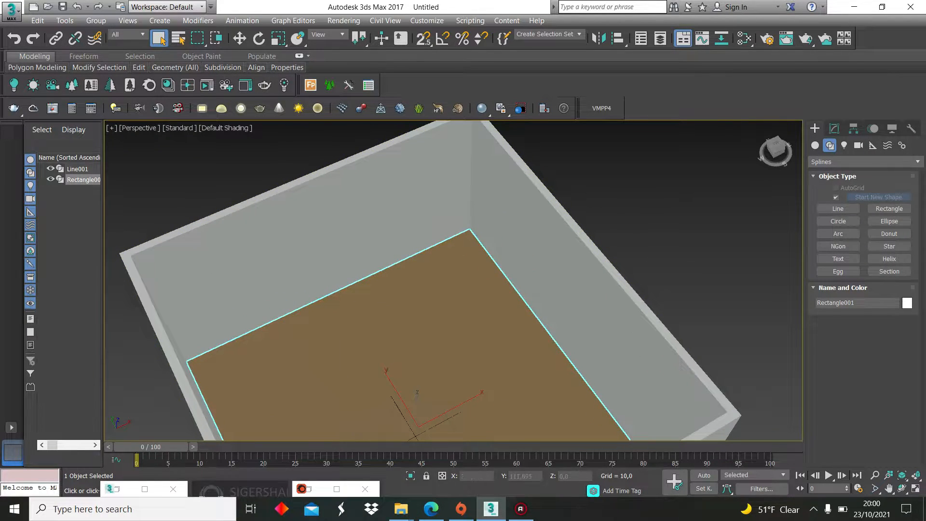
pyautogui.scroll(-3, 474, 280)
# In the top view, place a CoronaCam in the lower-left part of the room, aimed at the far right, with a target distance of about 386.
pyautogui.click(139, 127)
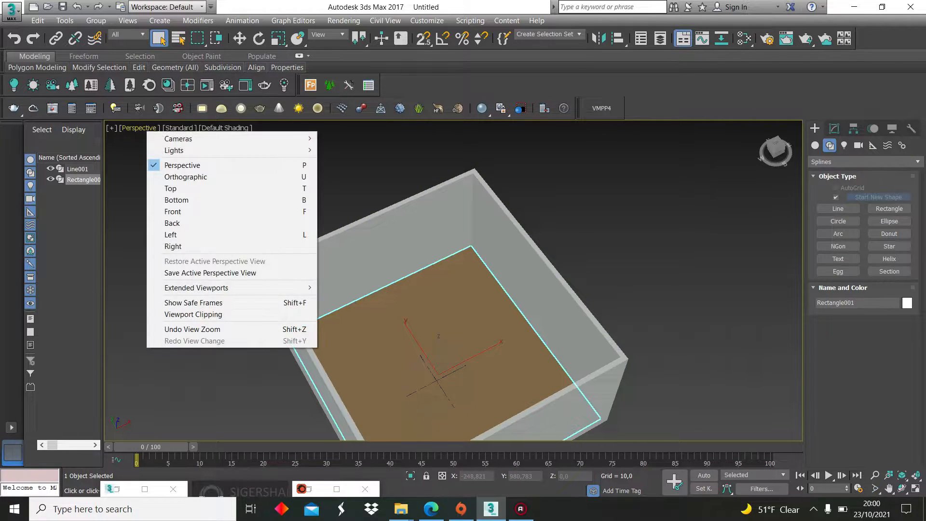
pyautogui.click(171, 189)
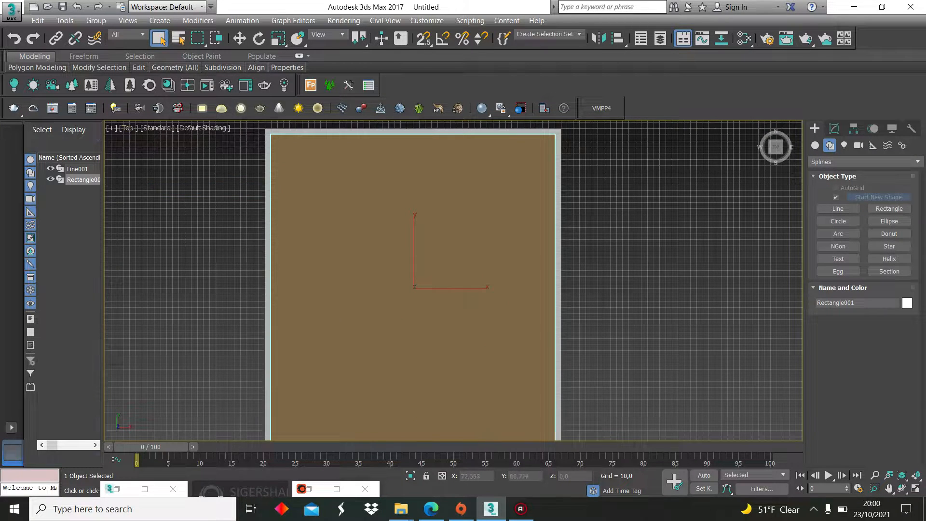
pyautogui.moveTo(452, 237); pyautogui.dragTo(452, 226, button='middle')
pyautogui.click(858, 146)
pyautogui.click(888, 212)
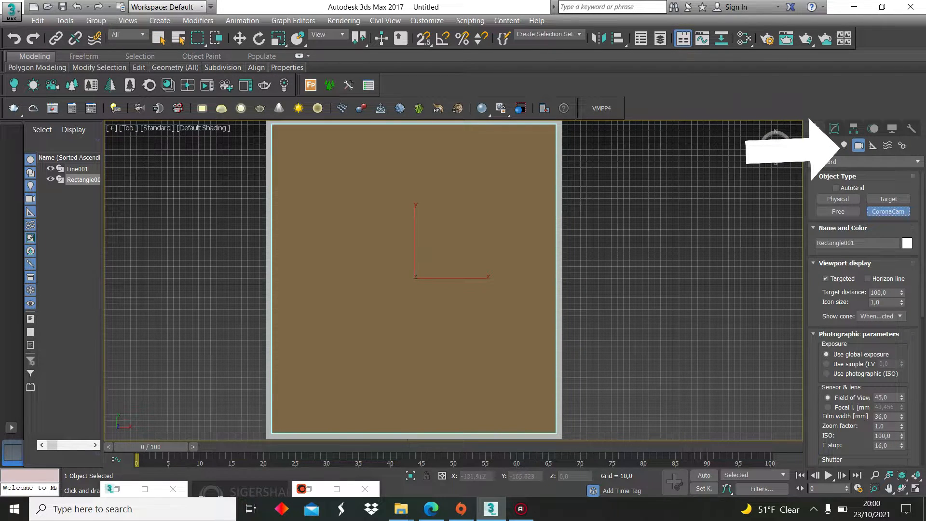
pyautogui.moveTo(316, 393); pyautogui.dragTo(442, 195)
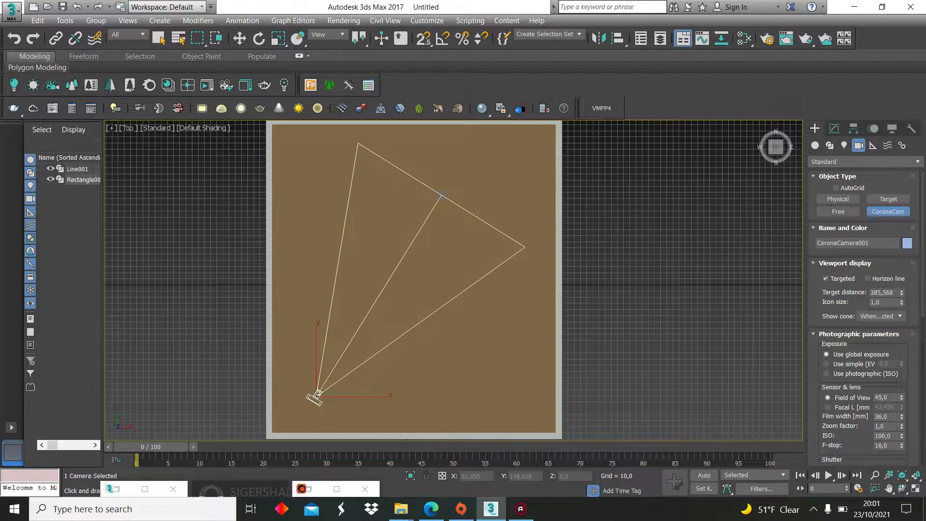
# Look through the new Corona camera and raise its view to frame the far corner and the floor.
pyautogui.click(128, 128)
pyautogui.moveTo(161, 139)
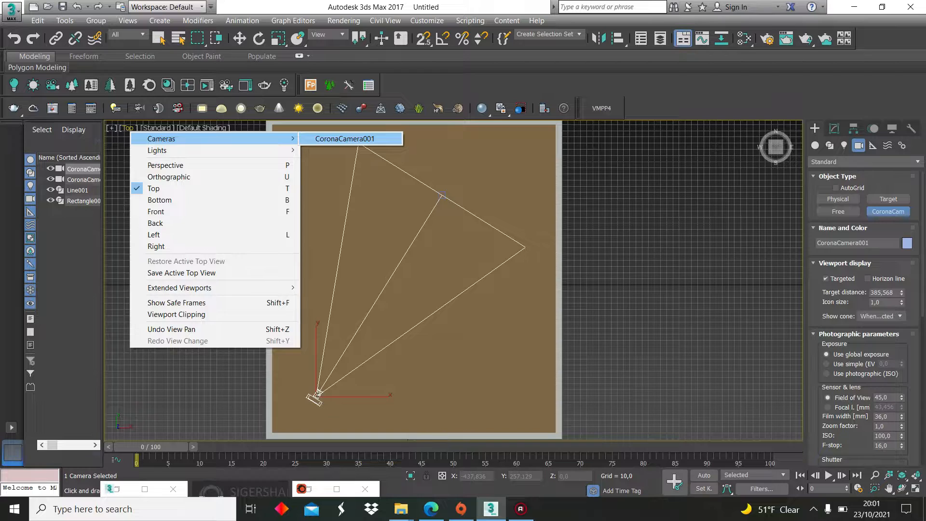
pyautogui.click(345, 138)
pyautogui.moveTo(453, 280); pyautogui.dragTo(439, 333, button='middle')
pyautogui.click(149, 128)
pyautogui.press('Escape')
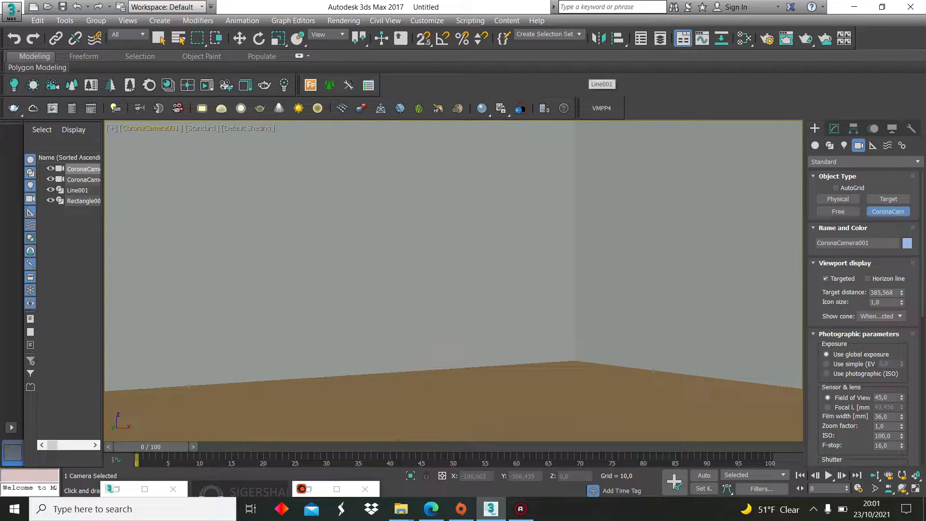
# Set the renderer to CoronaRenderer and change the output size, using a width of 1080.
pyautogui.click(767, 39)
pyautogui.click(784, 181)
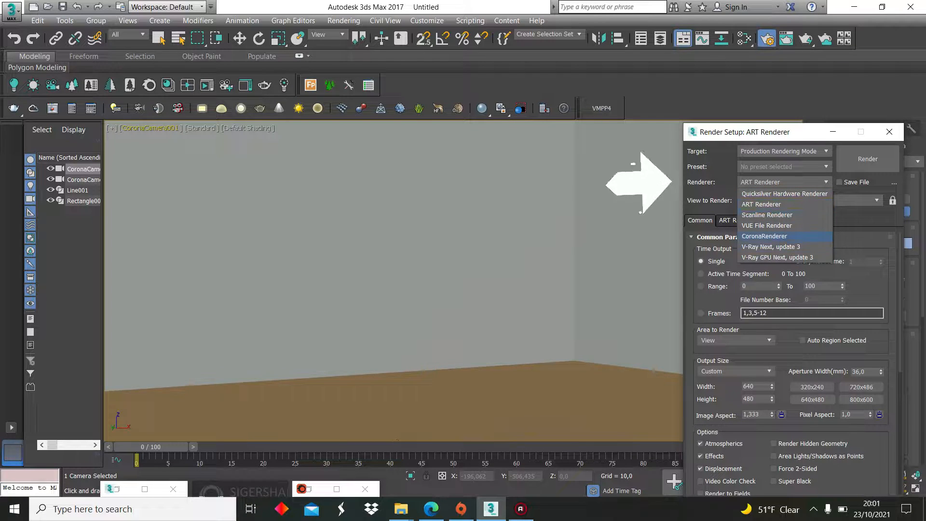
pyautogui.click(764, 236)
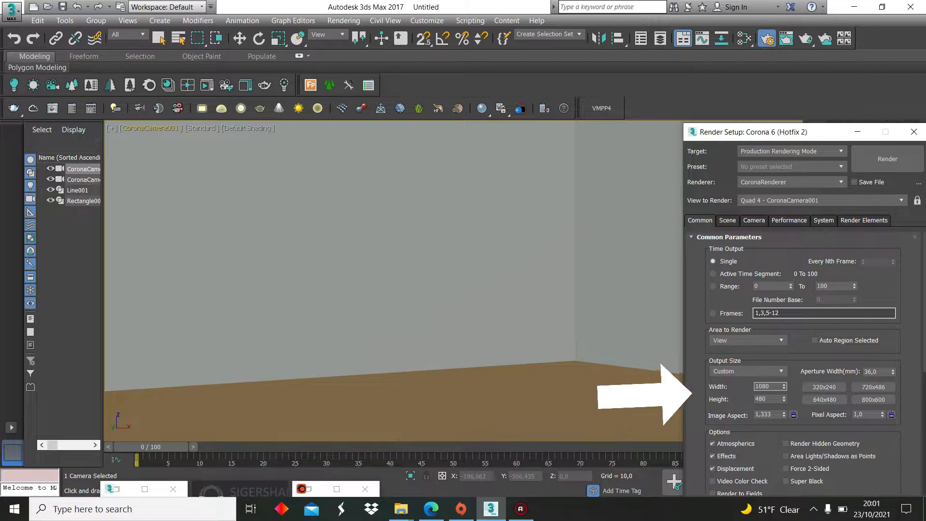
pyautogui.press('Tab')
pyautogui.press('Return')
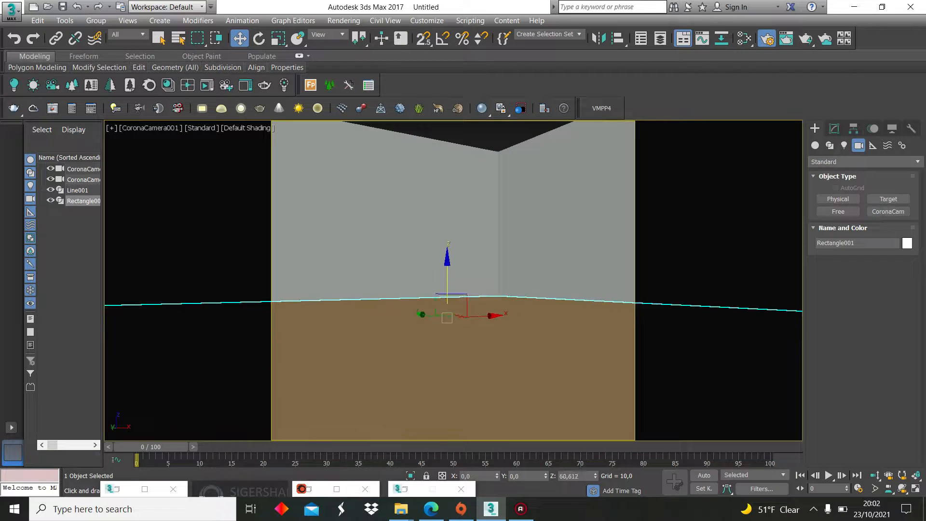
# Clone the floor upward as one independent copy at a height of about 113.
pyautogui.keyDown('shift'); pyautogui.moveTo(446, 284); pyautogui.dragTo(446, 185); pyautogui.keyUp('shift')
pyautogui.click(396, 218)
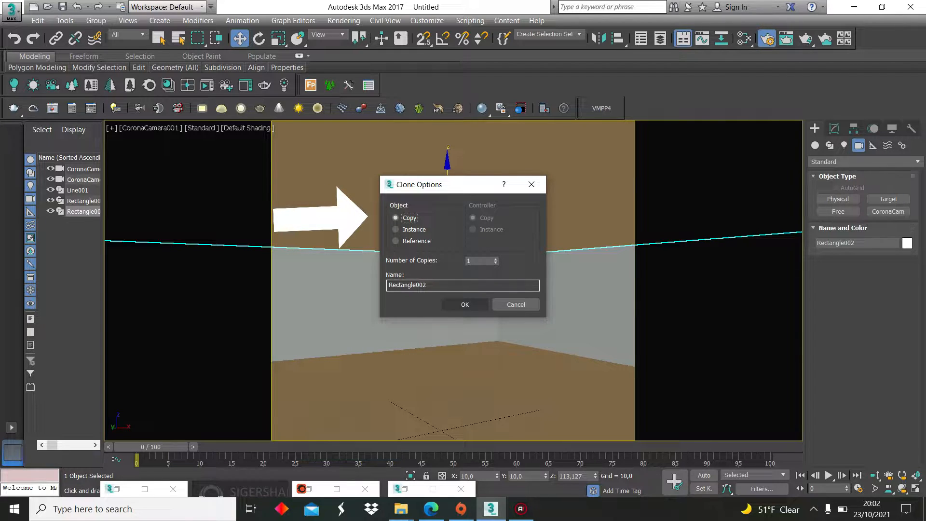
pyautogui.press('Return')
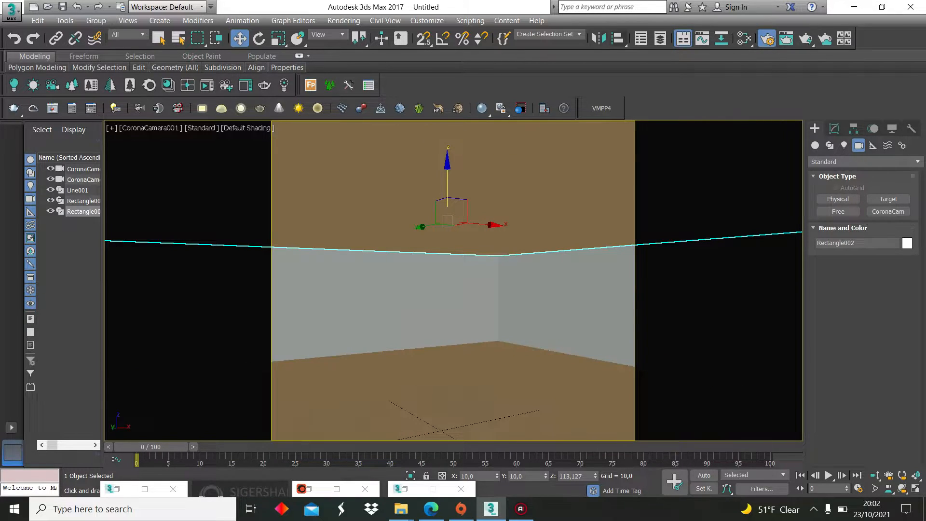
# Align the copied floor to the walls in Z only, matching its minimum to their maximum to form the ceiling.
pyautogui.click(617, 39)
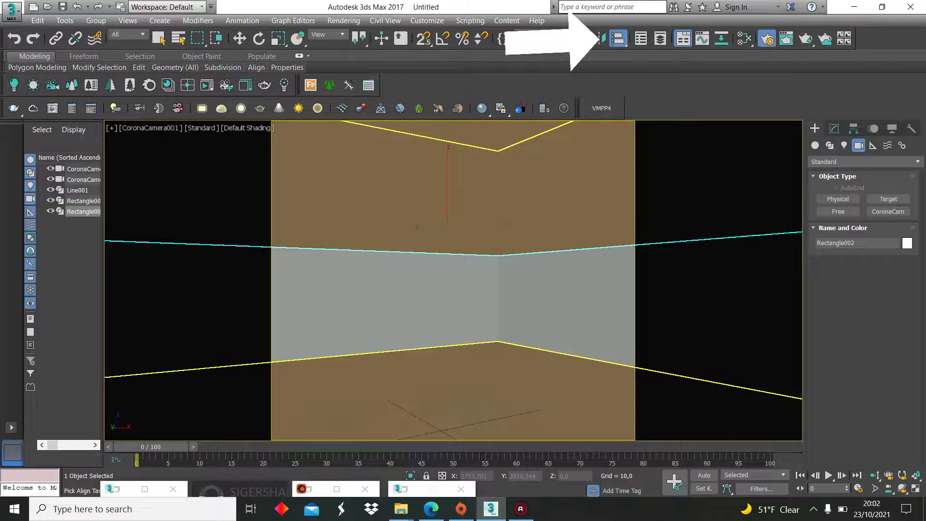
pyautogui.click(535, 289)
pyautogui.click(409, 205)
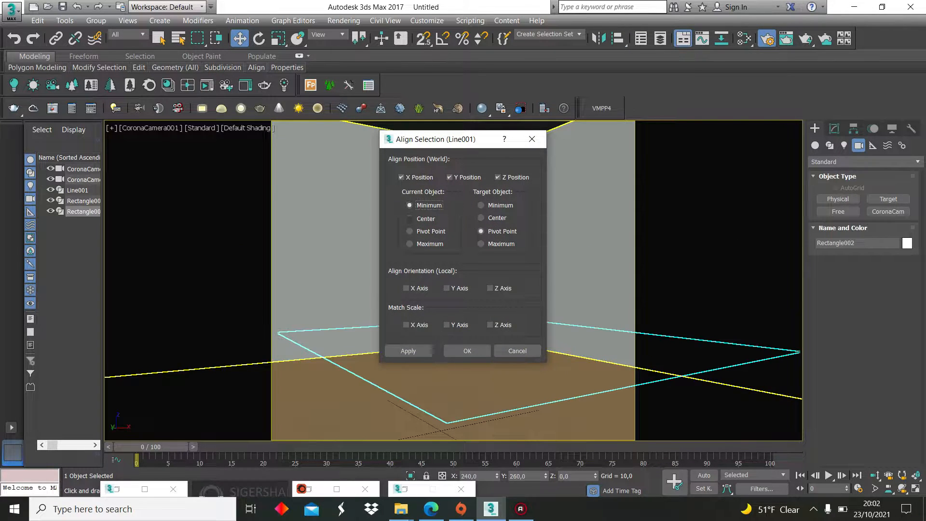
pyautogui.click(481, 244)
pyautogui.click(449, 177)
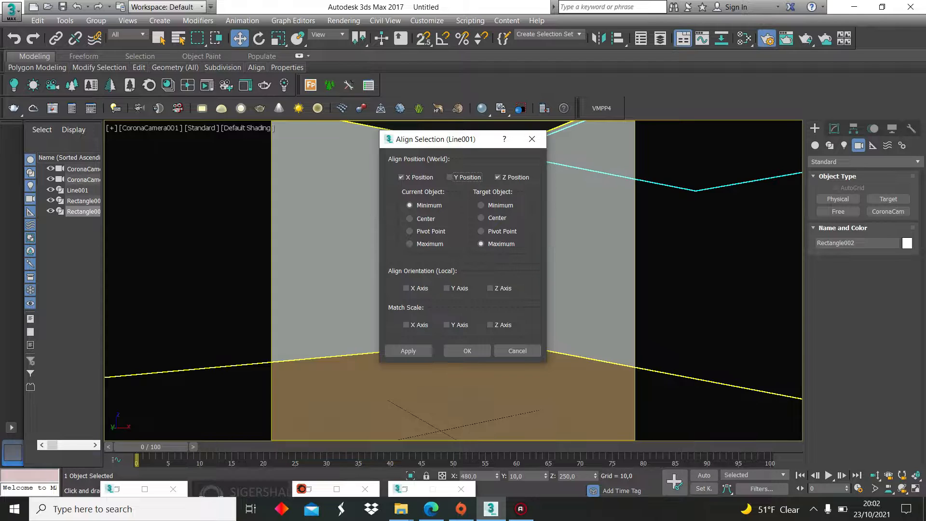
pyautogui.click(402, 177)
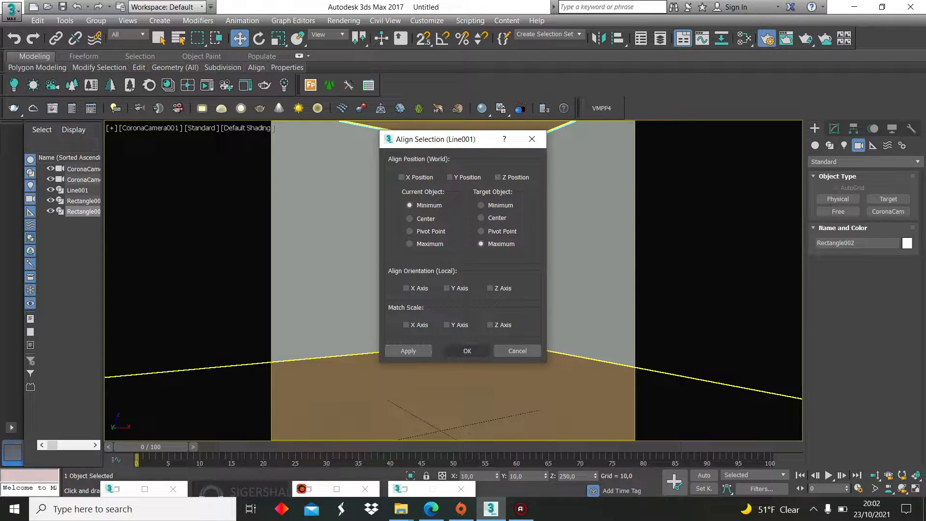
pyautogui.click(467, 351)
# Assign the Light Grey satin sheen paint to the selected ceiling and minimise the material presets window.
pyautogui.click(239, 489)
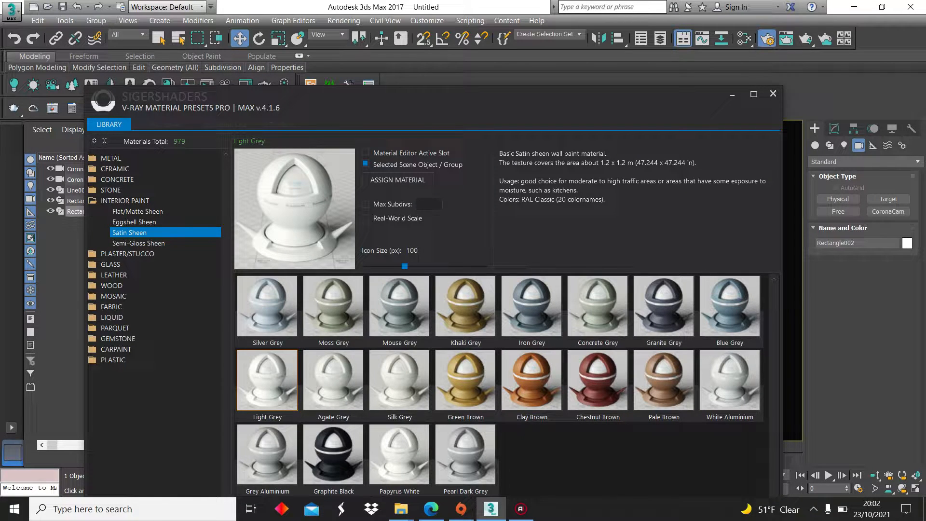
pyautogui.click(398, 180)
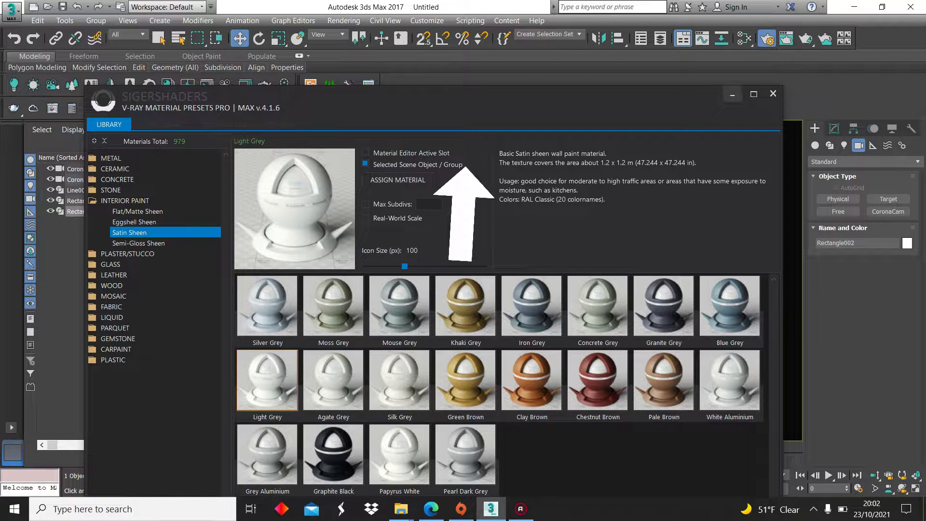
pyautogui.click(732, 94)
# In the top view, move the wall line's two outer back vertices outward about two grid squares to thicken the back wall.
pyautogui.click(496, 201)
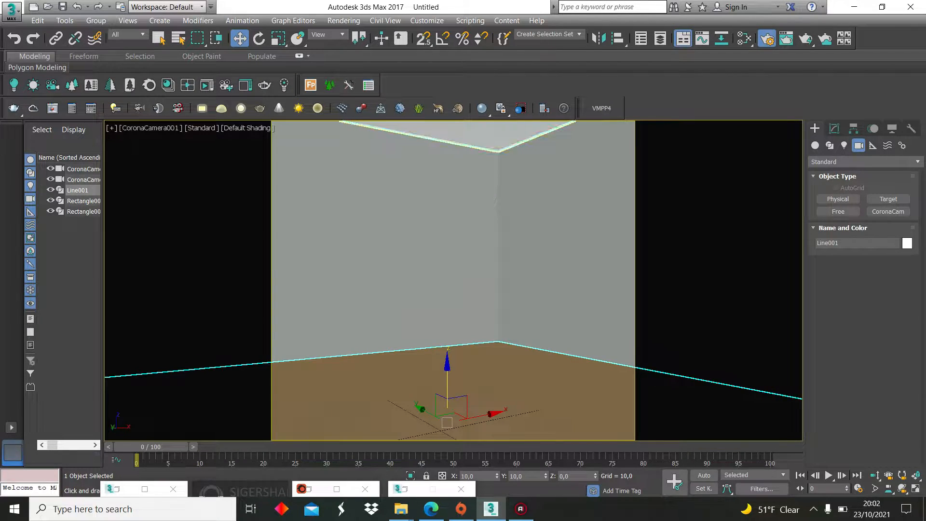
pyautogui.click(158, 129)
pyautogui.click(183, 188)
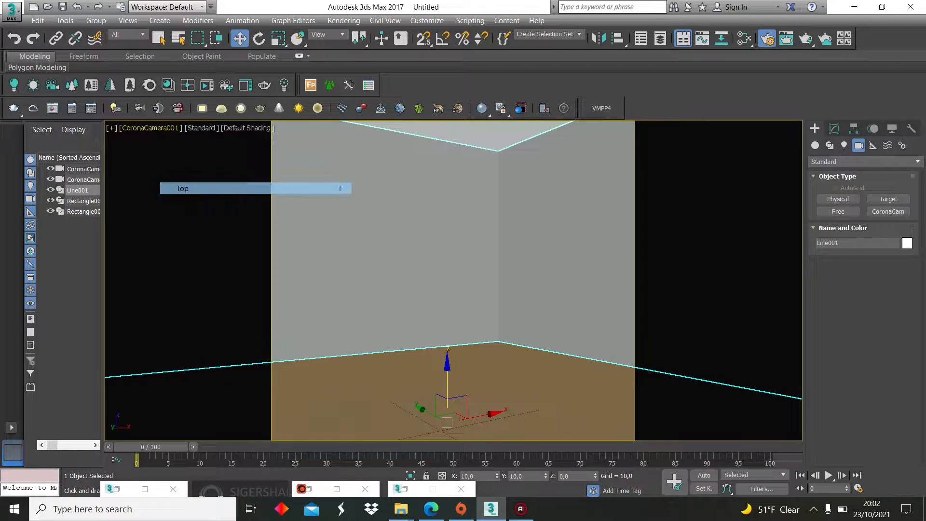
pyautogui.moveTo(469, 195); pyautogui.dragTo(510, 206, button='middle')
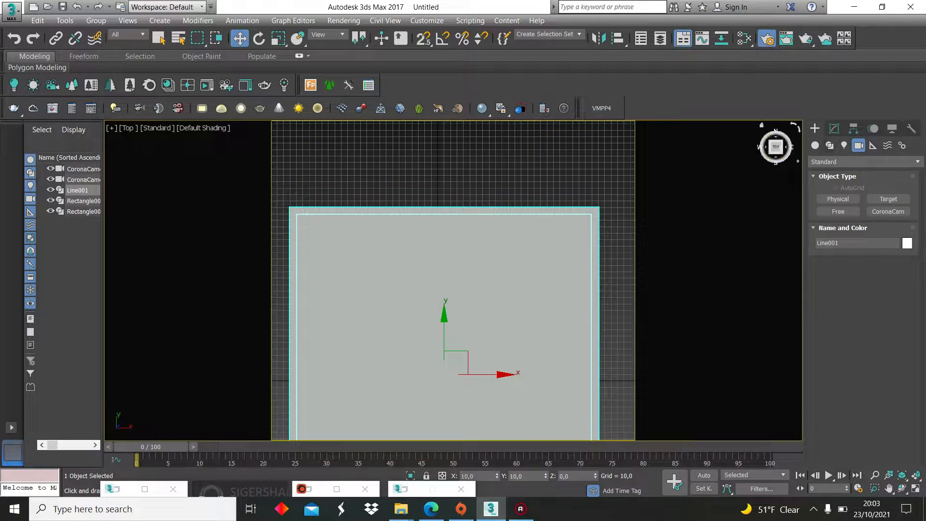
pyautogui.click(834, 128)
pyautogui.click(835, 198)
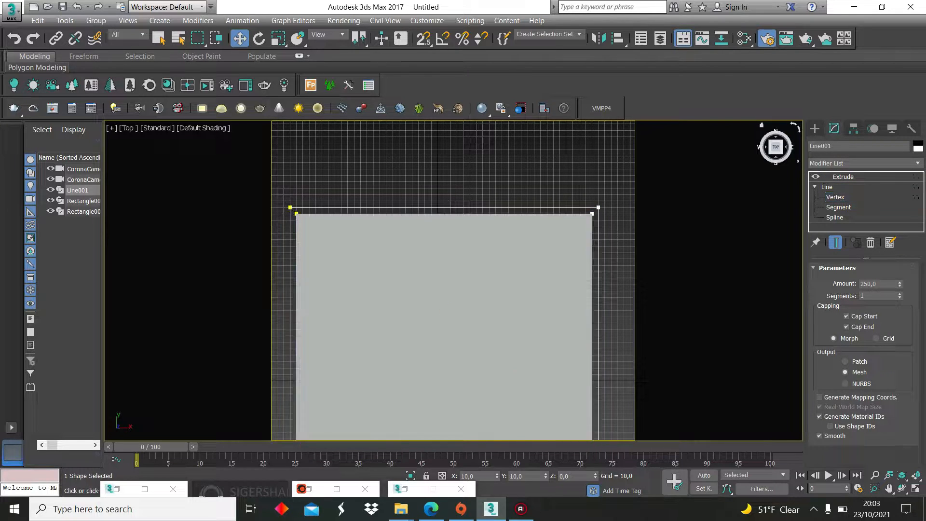
pyautogui.click(289, 206)
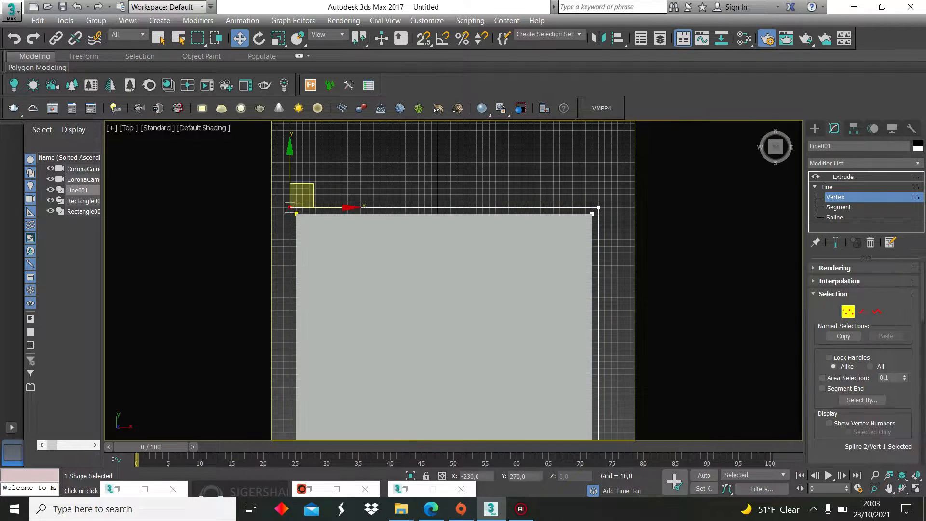
pyautogui.keyDown('ctrl'); pyautogui.moveTo(611, 207); pyautogui.dragTo(598, 196); pyautogui.keyUp('ctrl')
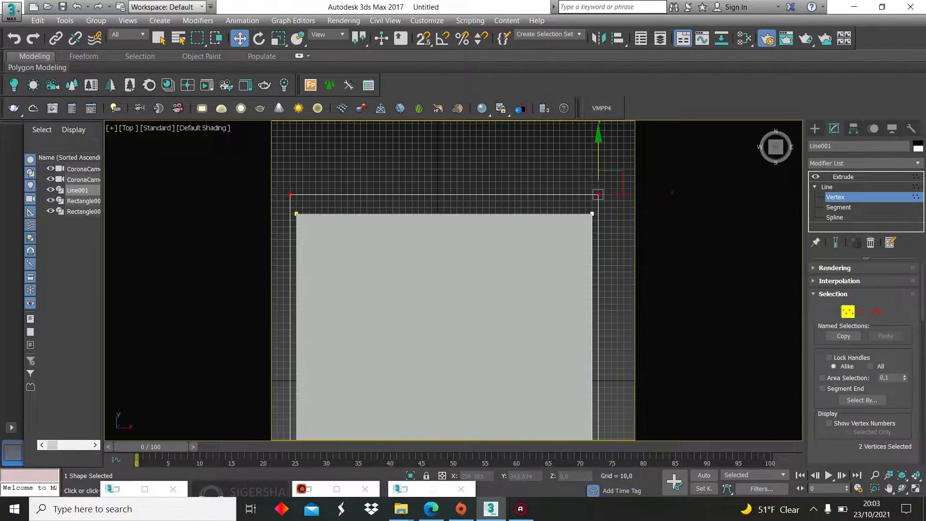
# In the camera view, draw a box against the back wall, about 53 long, 81 wide and 140 high.
pyautogui.click(816, 127)
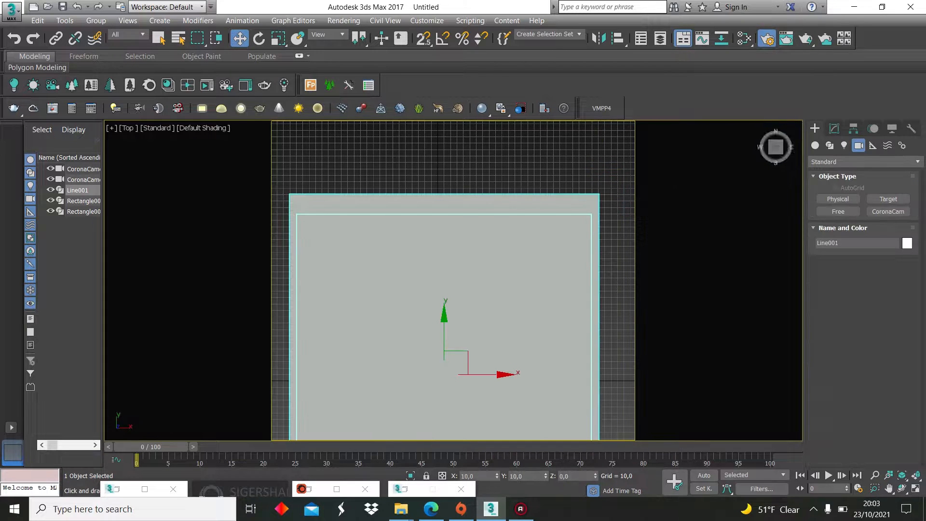
pyautogui.press('c')
pyautogui.click(815, 146)
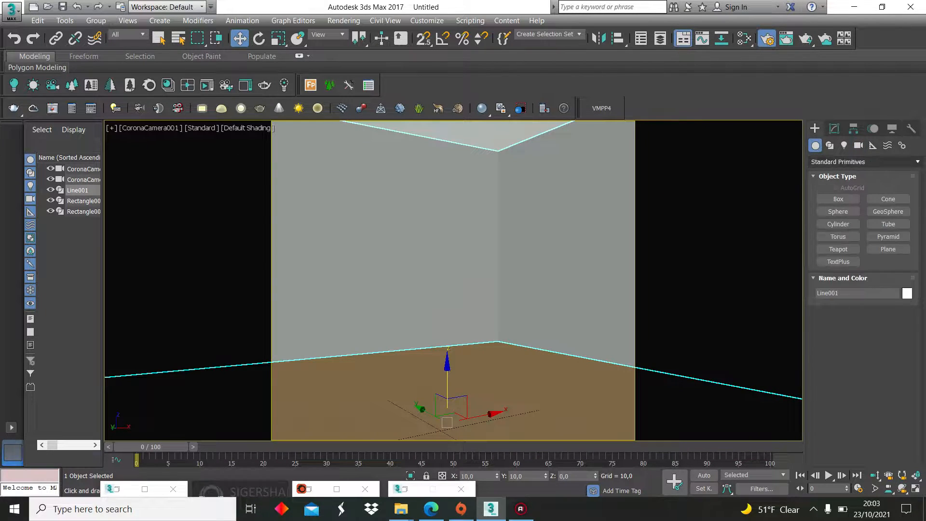
pyautogui.click(838, 198)
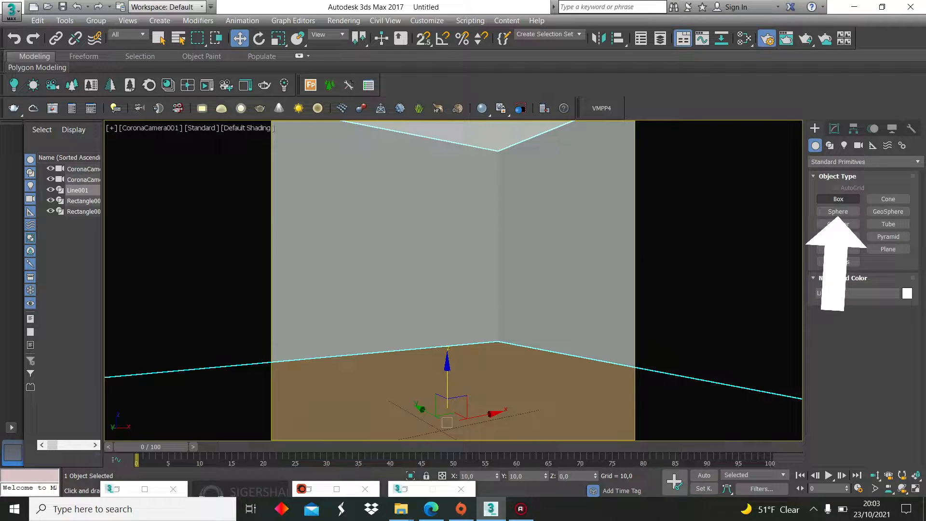
pyautogui.moveTo(299, 369); pyautogui.dragTo(409, 370)
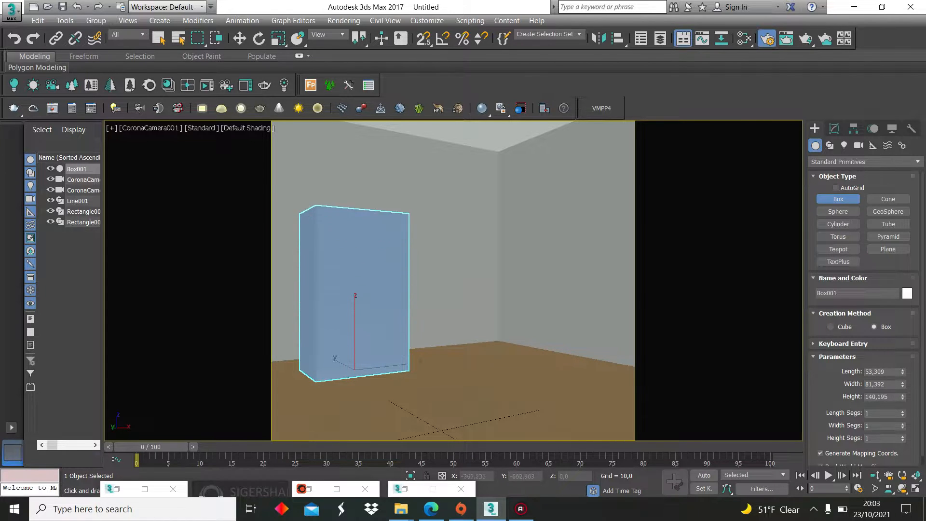
# Set the new box at about 163 high, and seat it in the back wall about 48.5 above the floor.
pyautogui.click(433, 176)
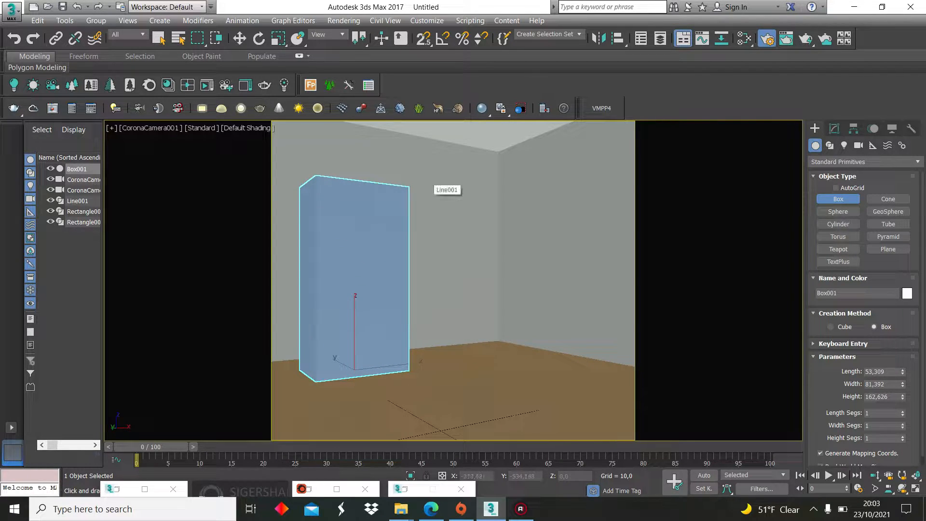
pyautogui.click(619, 39)
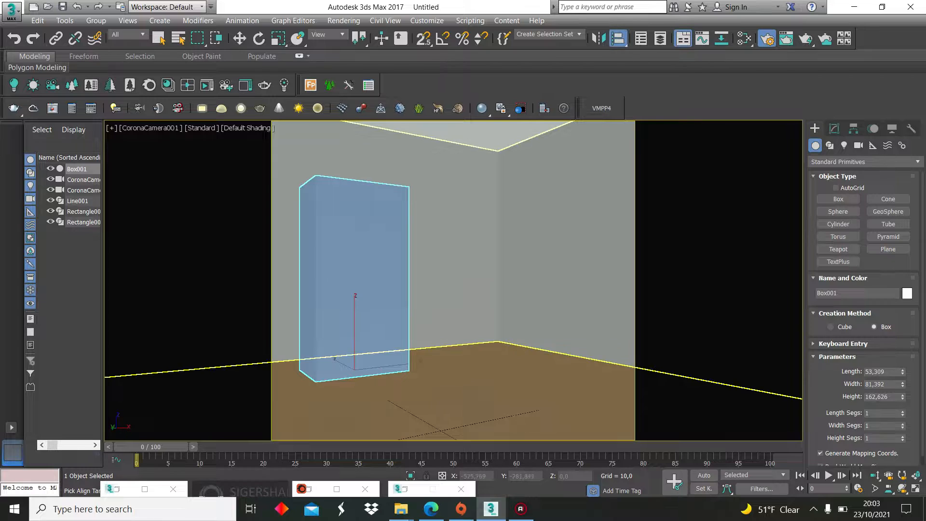
pyautogui.click(453, 231)
pyautogui.moveTo(314, 349); pyautogui.dragTo(313, 348)
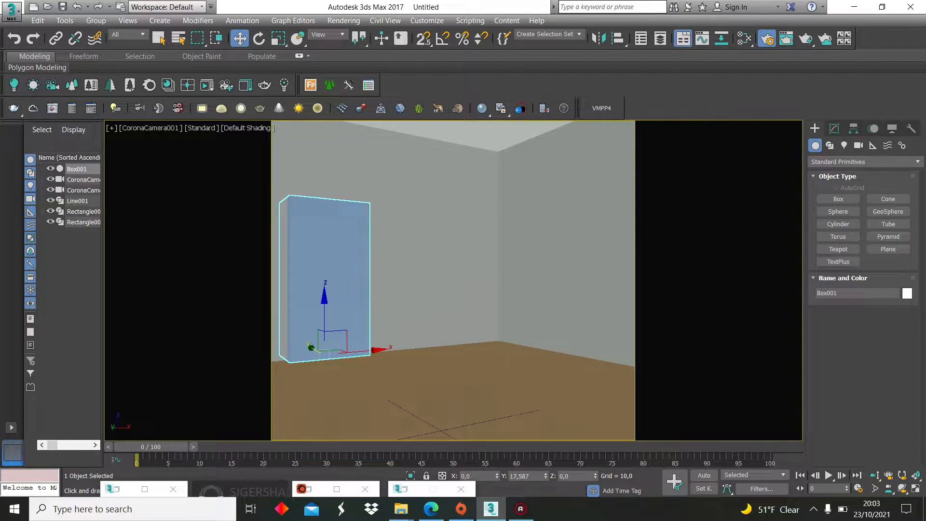
pyautogui.moveTo(325, 308); pyautogui.dragTo(324, 278)
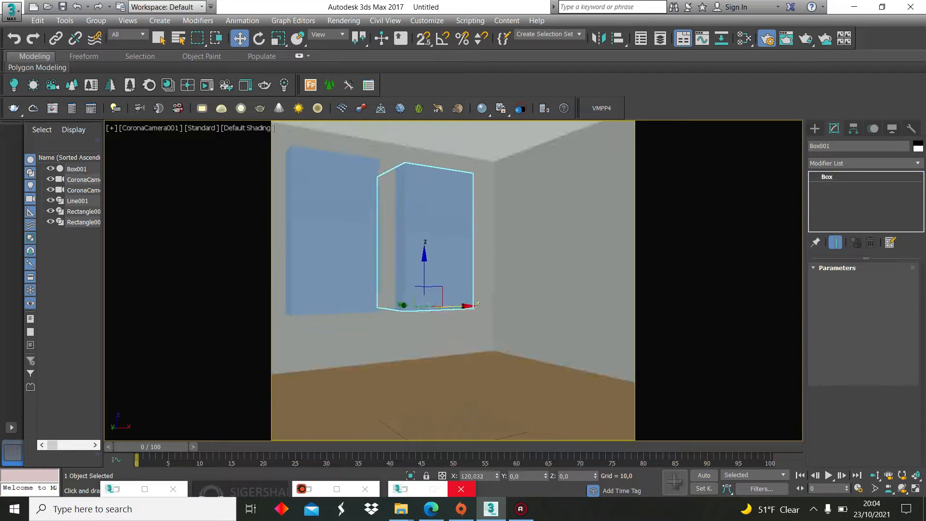
# Create a Boolean compound object from the walls and subtract both window boxes to cut two openings in the back wall.
pyautogui.click(863, 161)
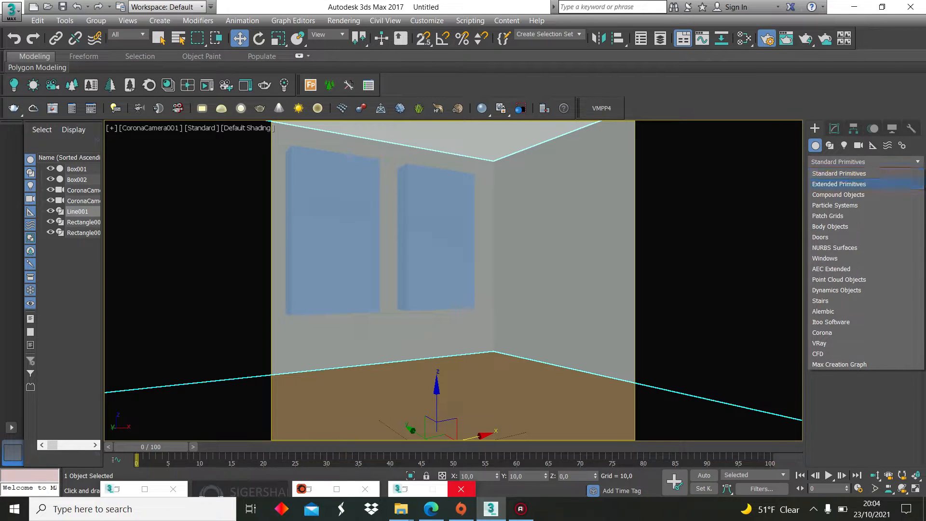
pyautogui.click(838, 194)
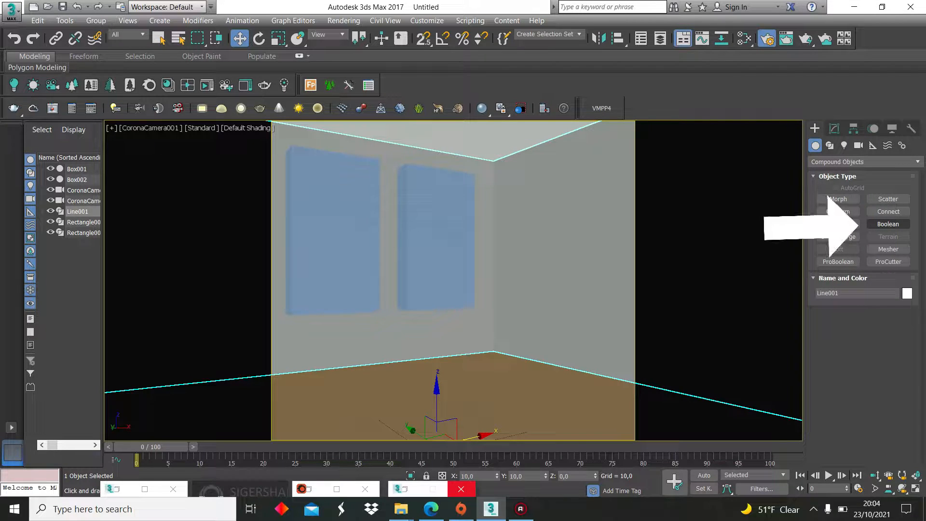
pyautogui.click(888, 224)
pyautogui.scroll(-3, 863, 289)
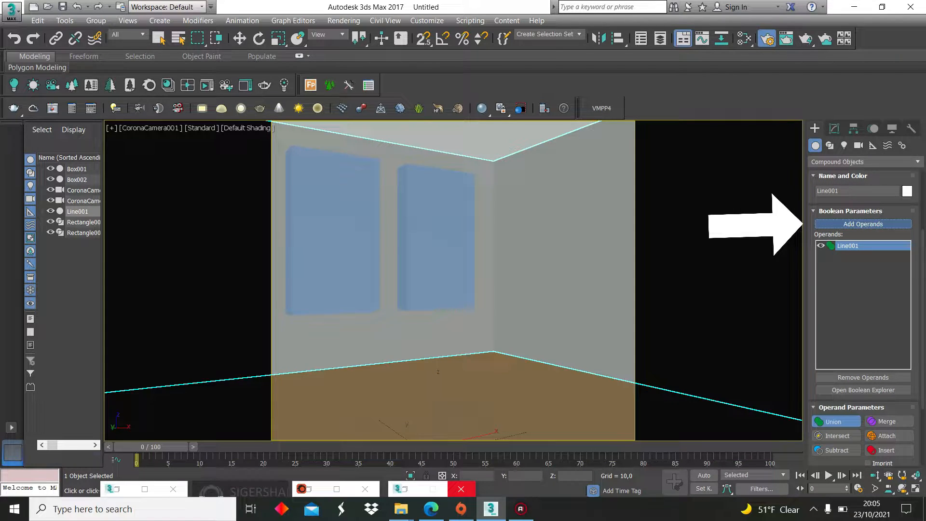
pyautogui.scroll(-3, 864, 290)
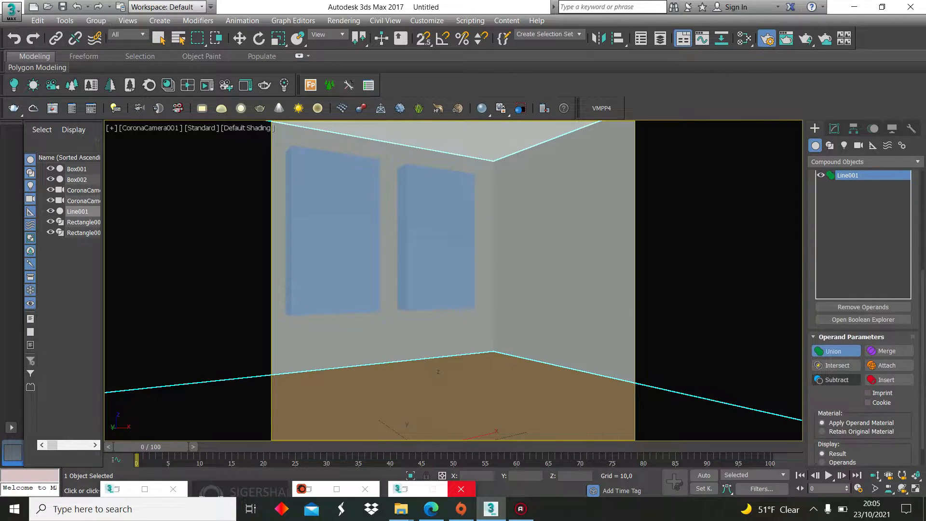
pyautogui.click(836, 379)
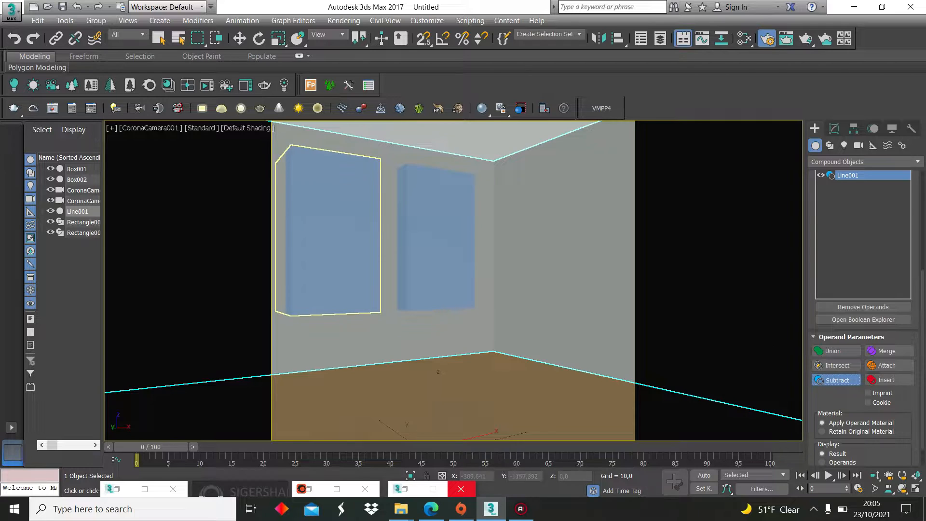
pyautogui.click(328, 232)
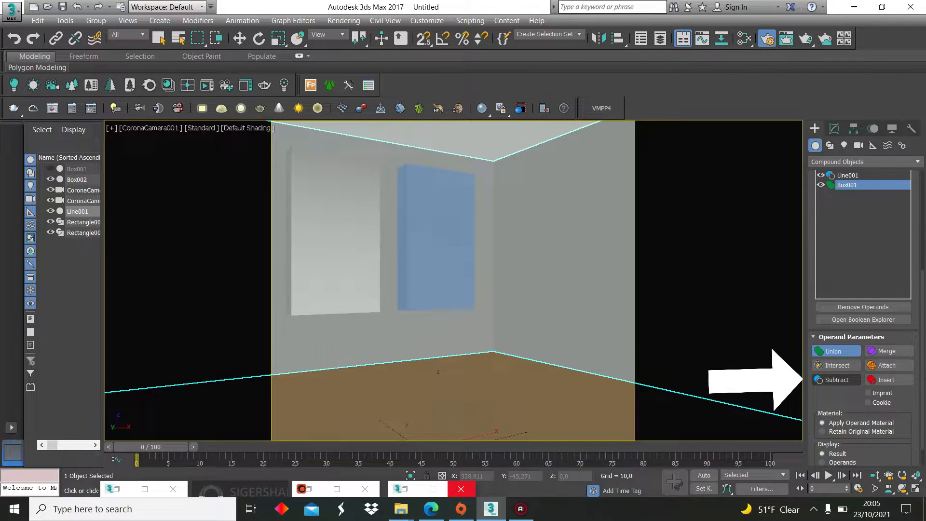
pyautogui.click(836, 379)
pyautogui.click(436, 237)
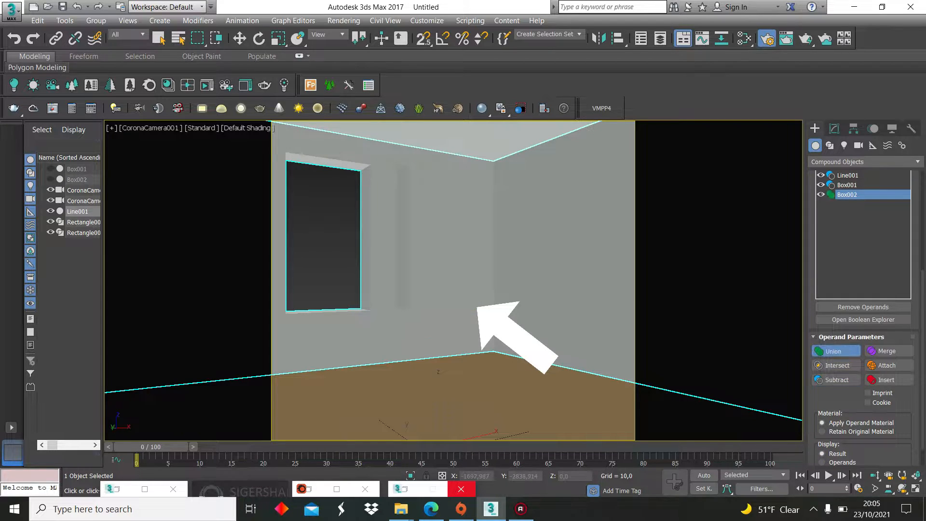
pyautogui.click(837, 380)
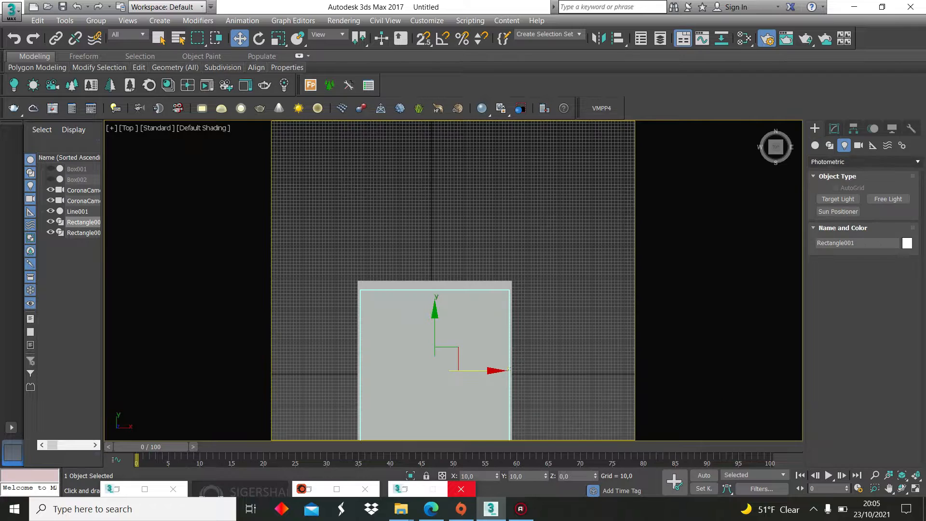
# Check the Instagram reference photo, and in the top view place a targeted CoronaSun outside the back wall, aimed at the middle of that wall.
pyautogui.click(863, 162)
pyautogui.click(830, 194)
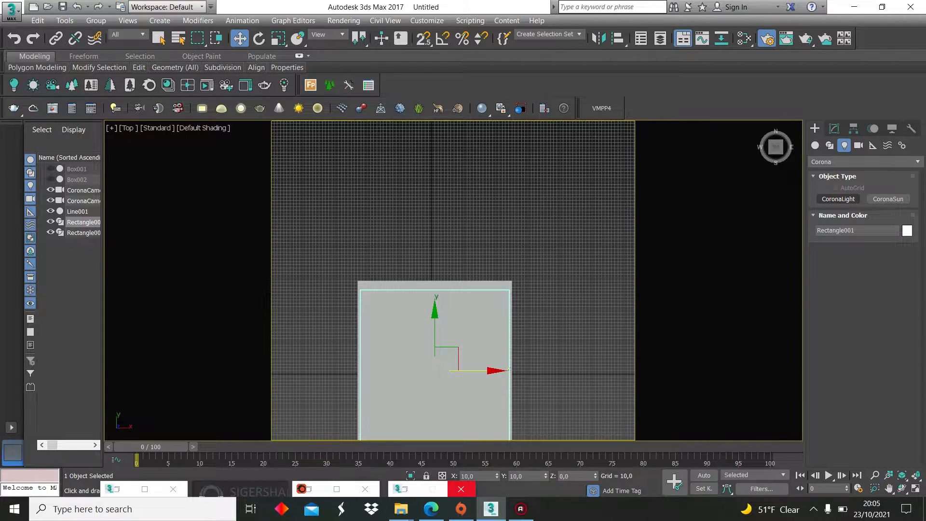
pyautogui.click(887, 199)
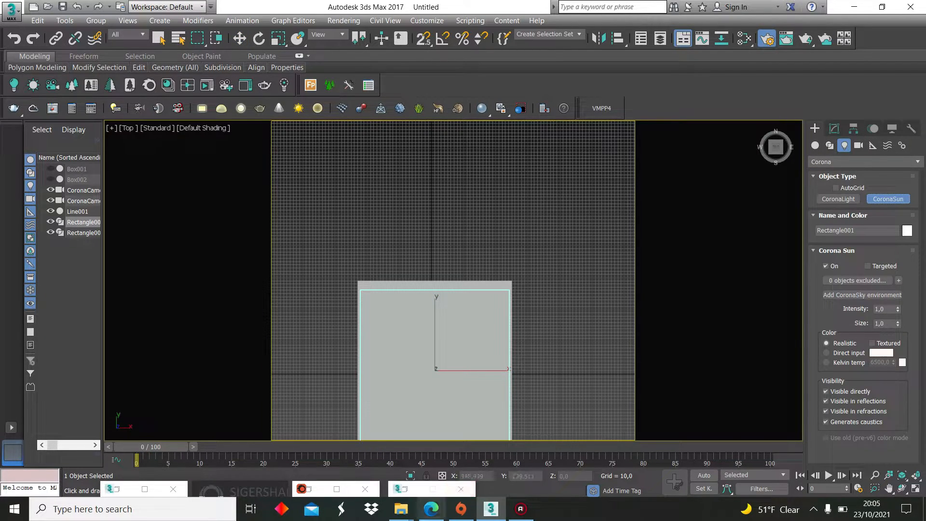
pyautogui.click(431, 509)
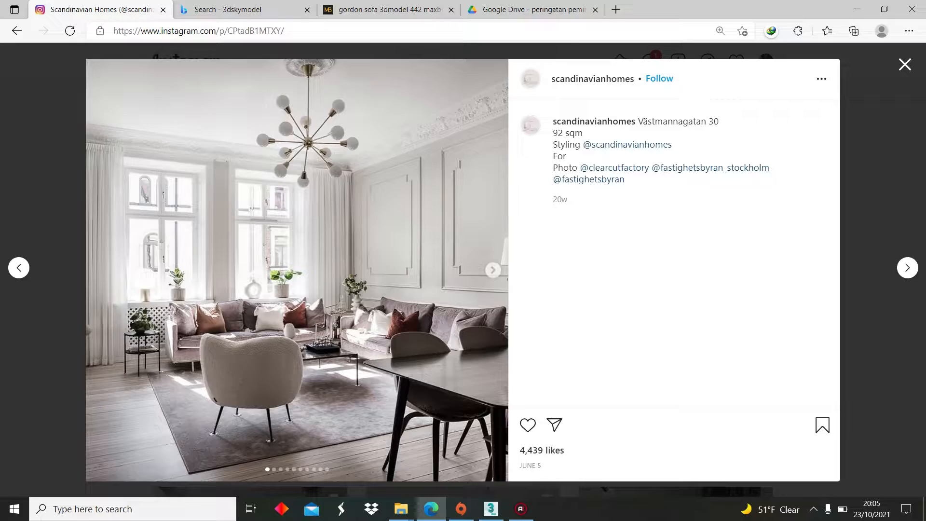
pyautogui.click(490, 509)
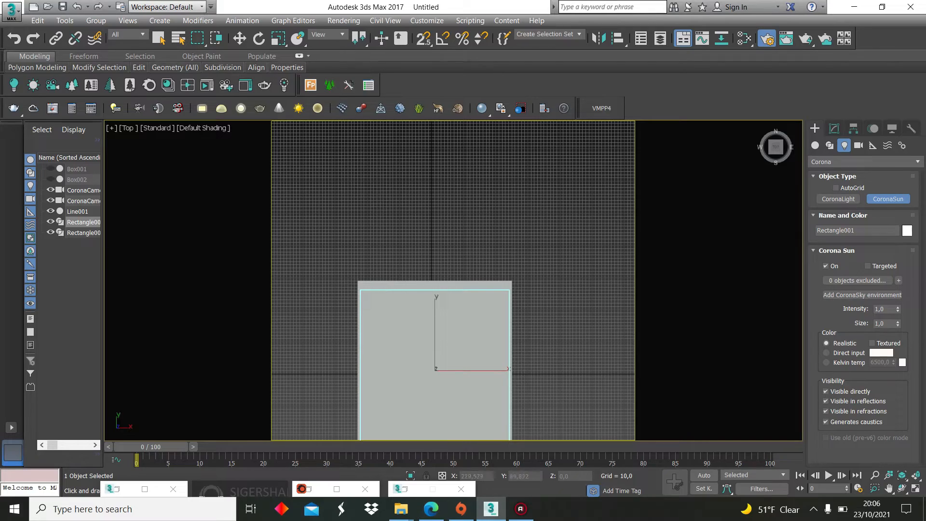
pyautogui.moveTo(775, 147); pyautogui.dragTo(714, 130)
pyautogui.click(142, 128)
pyautogui.click(168, 188)
pyautogui.moveTo(510, 194); pyautogui.dragTo(510, 364, button='middle')
pyautogui.scroll(1, 510, 367)
pyautogui.scroll(-3, 447, 187)
pyautogui.moveTo(412, 337); pyautogui.dragTo(419, 460, button='middle')
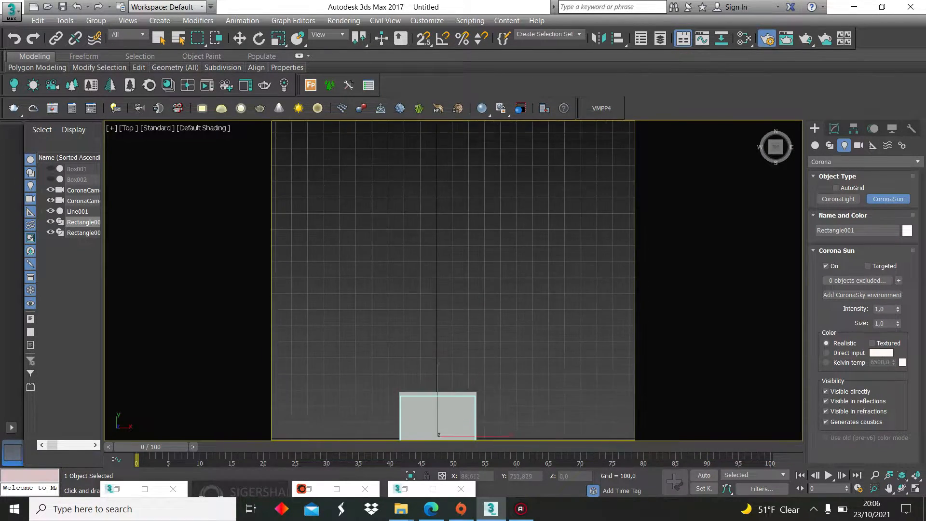
pyautogui.moveTo(372, 171); pyautogui.dragTo(439, 390)
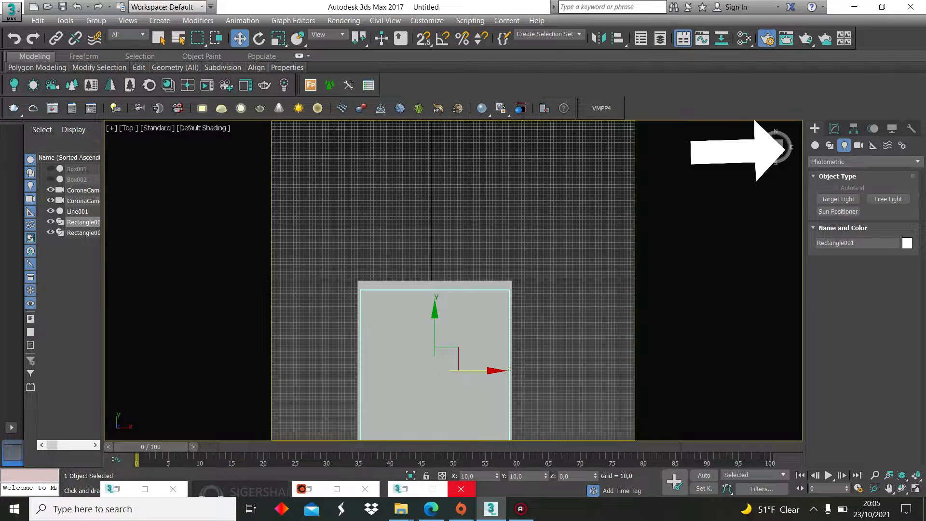
pyautogui.click(864, 161)
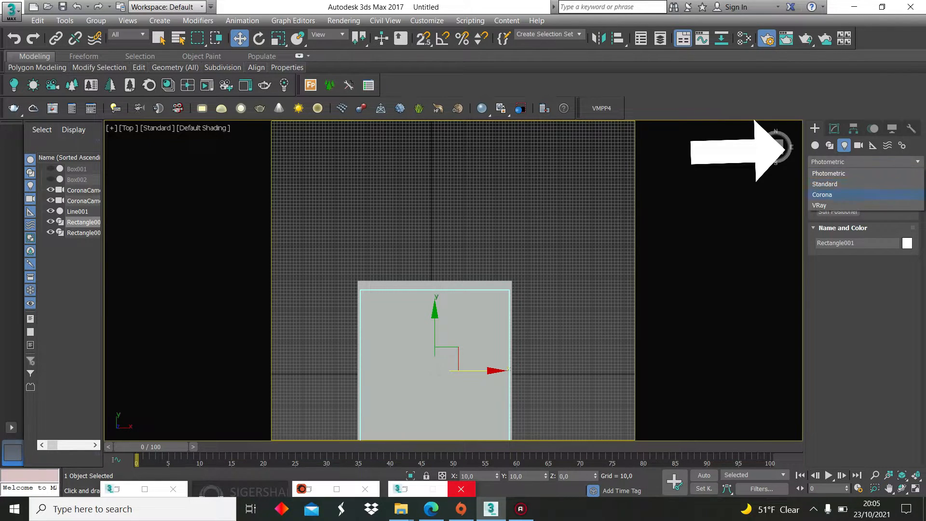
pyautogui.click(829, 194)
pyautogui.click(888, 198)
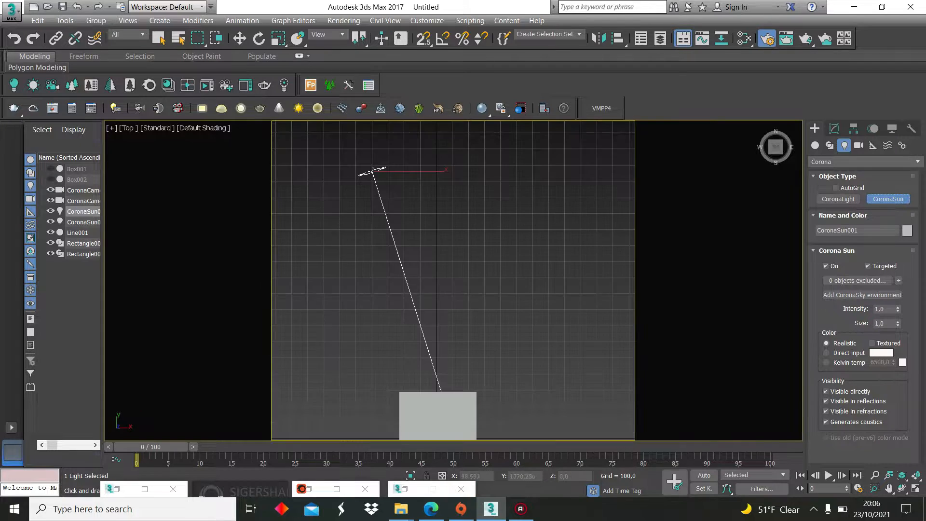
# In the perspective view, raise the CoronaSun to a Z of about 2734 and set its colour to Direct input.
pyautogui.click(126, 127)
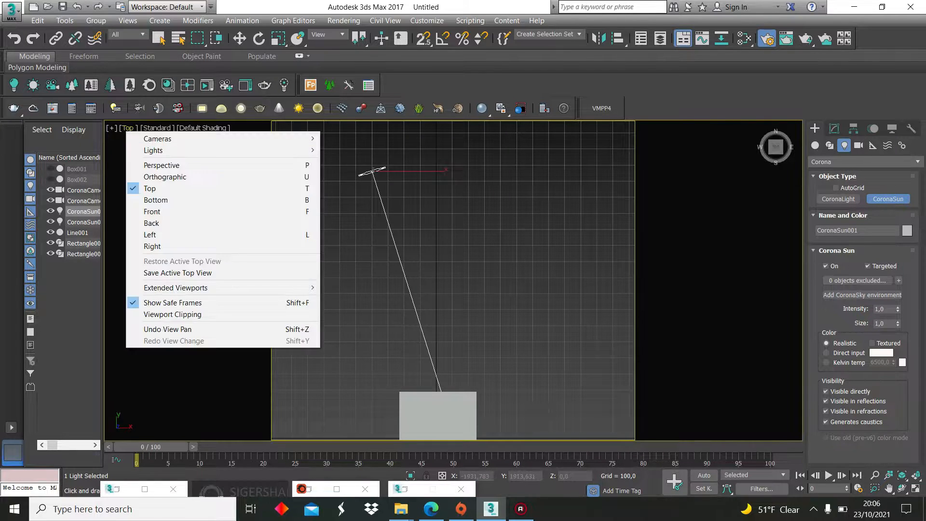
pyautogui.click(145, 162)
pyautogui.keyDown('alt'); pyautogui.moveTo(405, 318); pyautogui.dragTo(458, 273, button='middle'); pyautogui.keyUp('alt')
pyautogui.press('z')
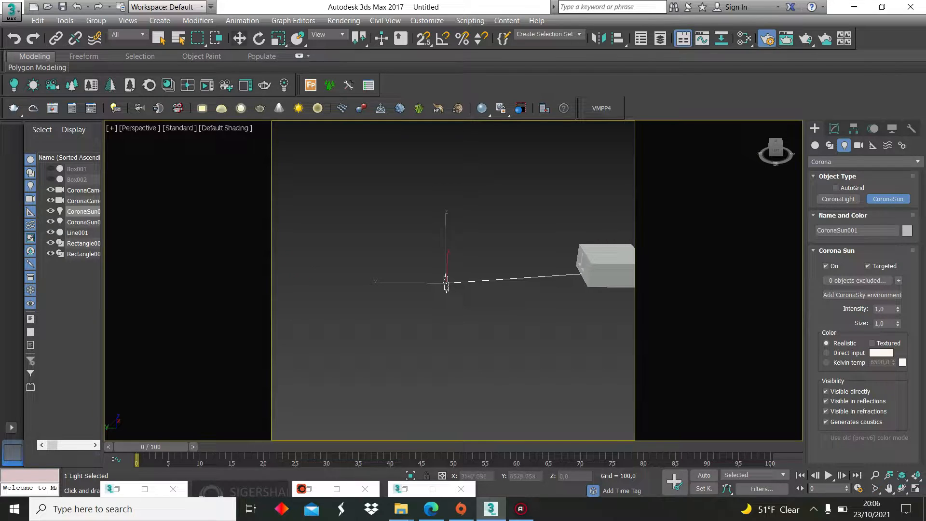
pyautogui.press('w')
pyautogui.moveTo(446, 244); pyautogui.dragTo(445, 96)
pyautogui.moveTo(776, 150); pyautogui.dragTo(781, 162)
pyautogui.keyDown('alt'); pyautogui.moveTo(449, 159); pyautogui.dragTo(454, 164, button='middle'); pyautogui.keyUp('alt')
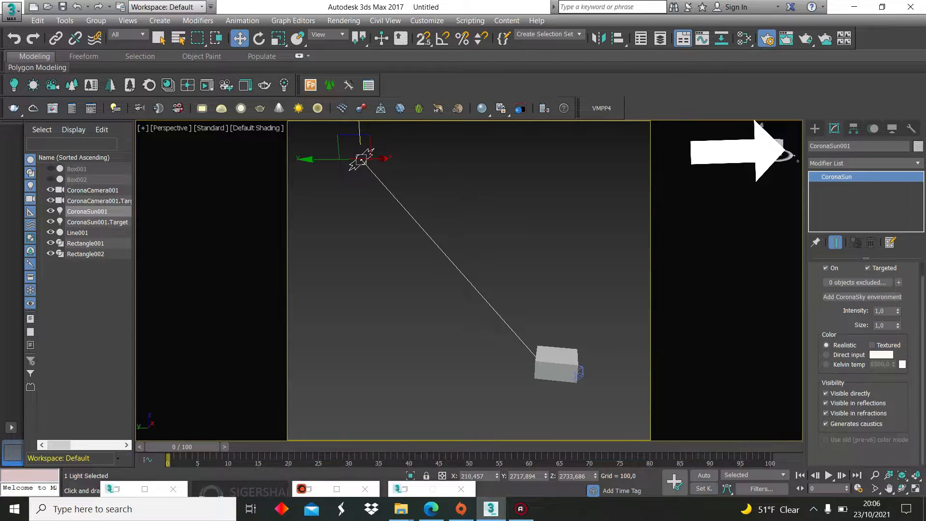
pyautogui.click(826, 355)
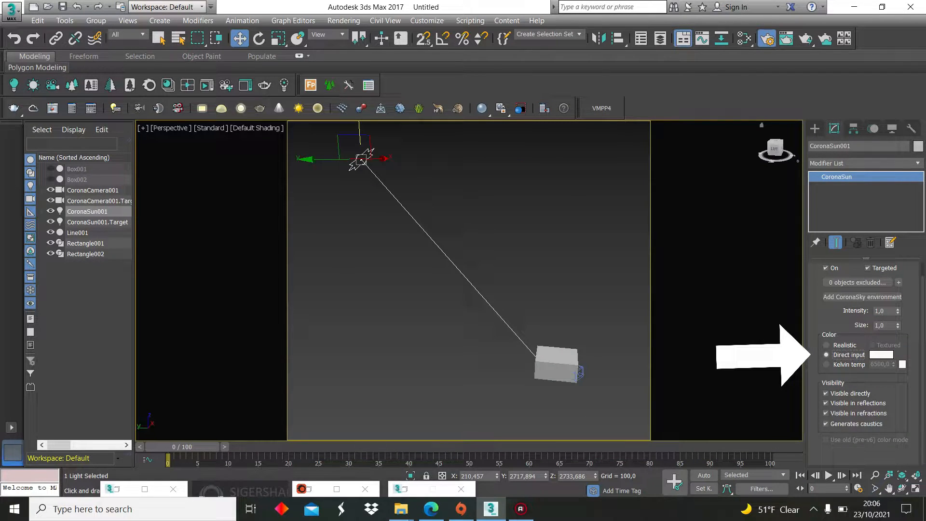
# Return to the CoronaCamera001 view, start an interactive Corona render and minimise the error message window.
pyautogui.click(169, 128)
pyautogui.moveTo(200, 138)
pyautogui.click(413, 138)
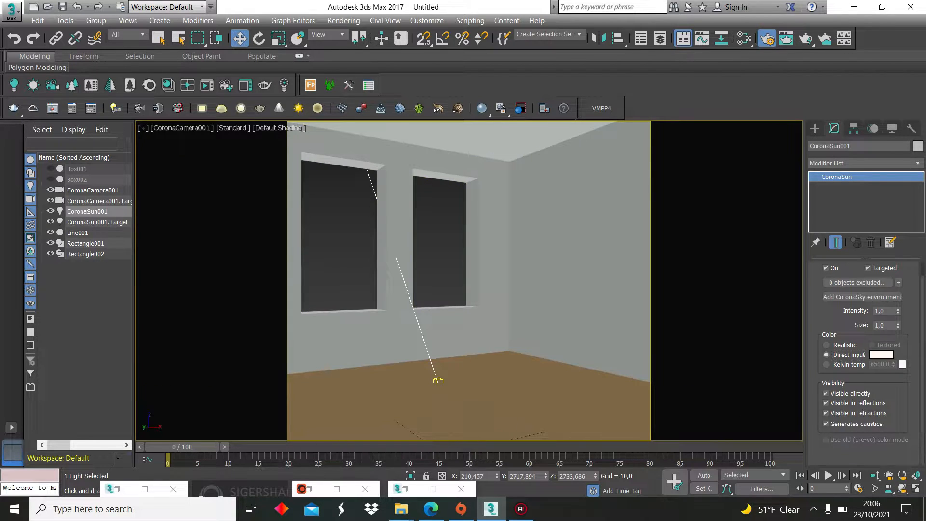
pyautogui.press('F10')
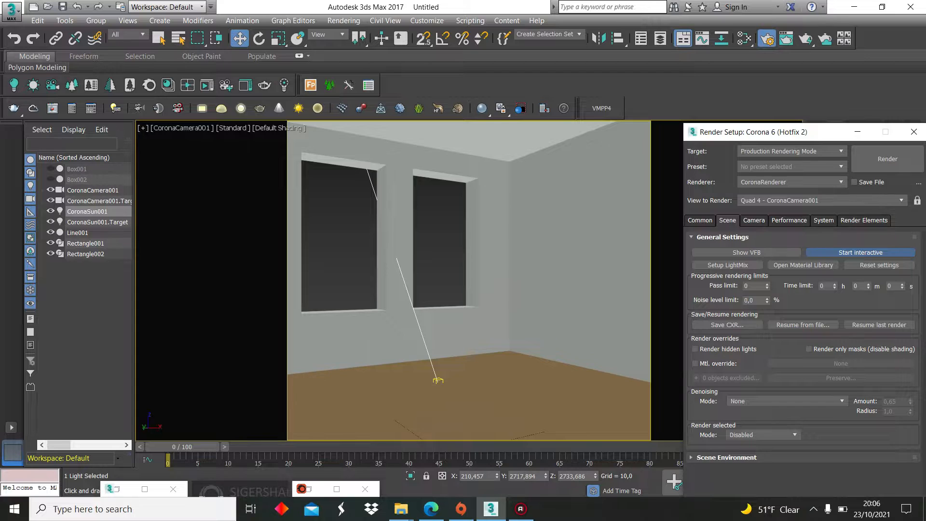
pyautogui.click(860, 252)
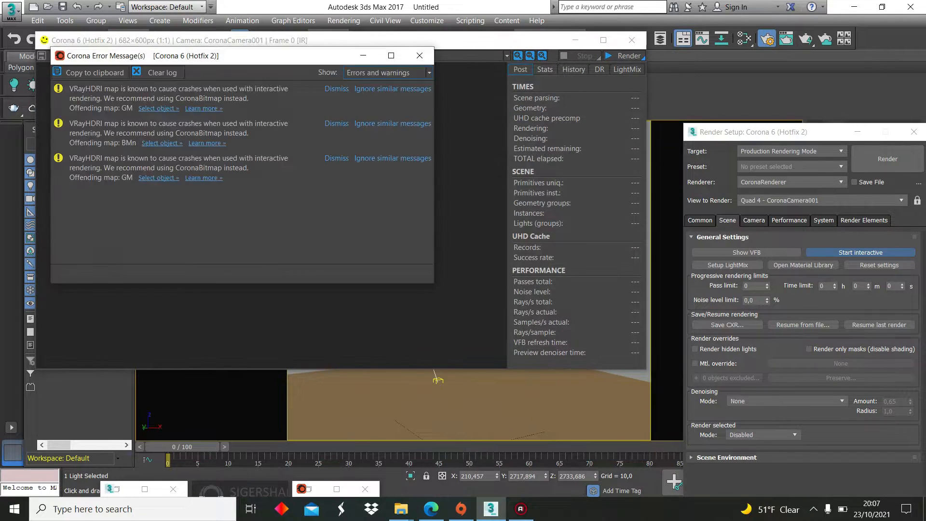
pyautogui.click(363, 55)
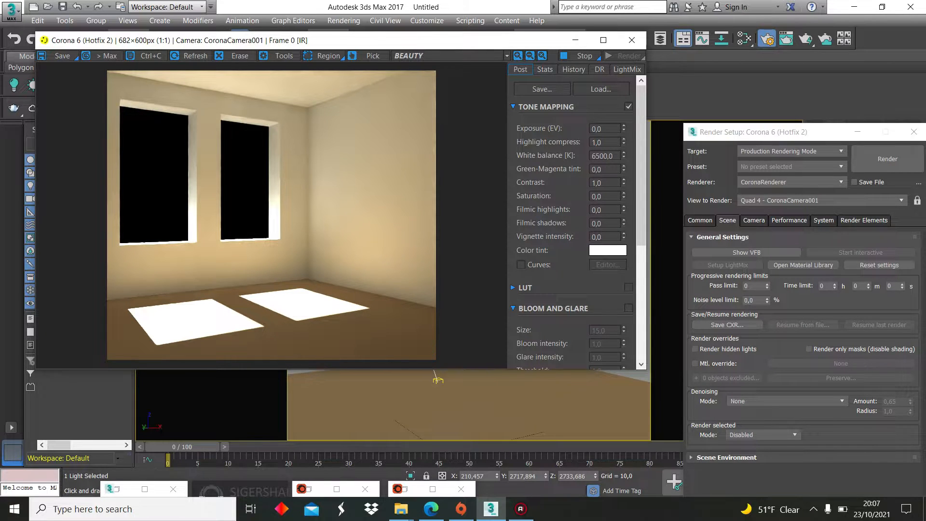
# Stop the interactive render and close its frame buffer window.
pyautogui.moveTo(482, 42); pyautogui.dragTo(469, 94)
pyautogui.click(571, 106)
pyautogui.click(619, 91)
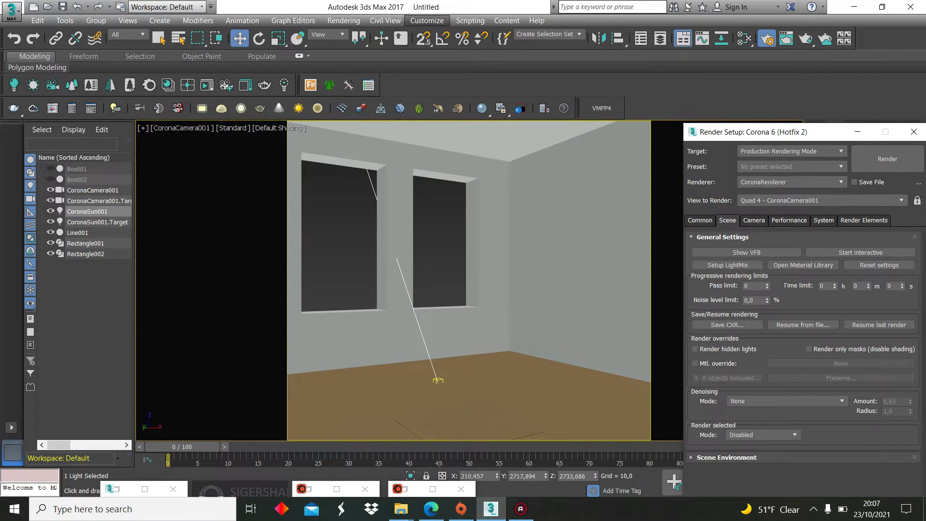
# Assign a CoronaSky map as the scene's environment map.
pyautogui.click(343, 21)
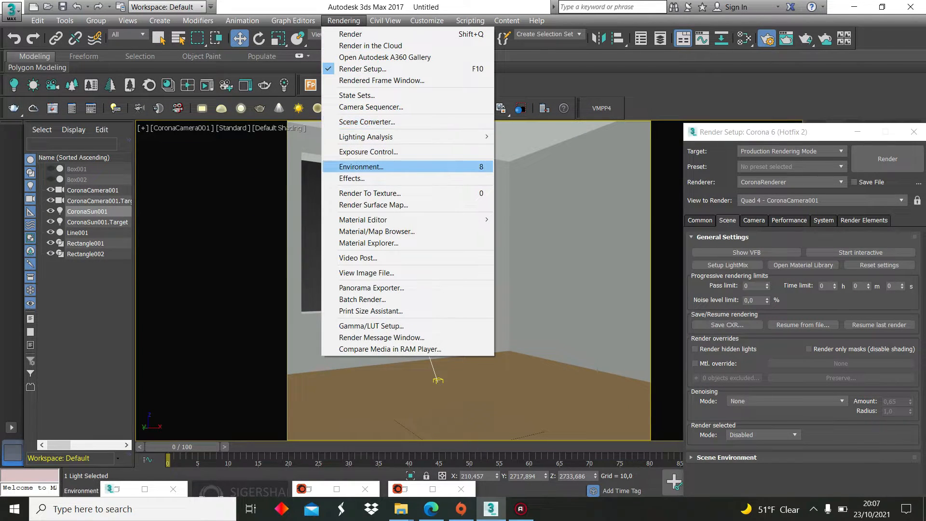
pyautogui.click(361, 166)
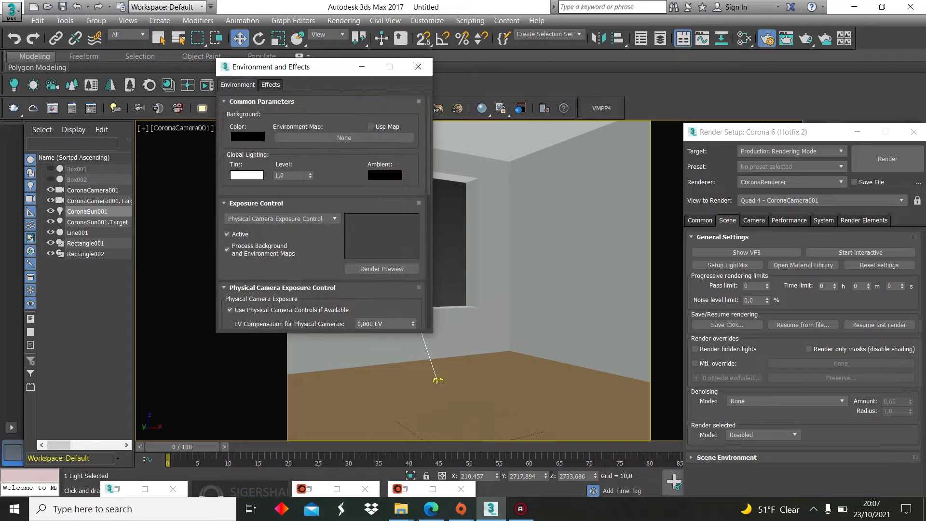
pyautogui.click(344, 138)
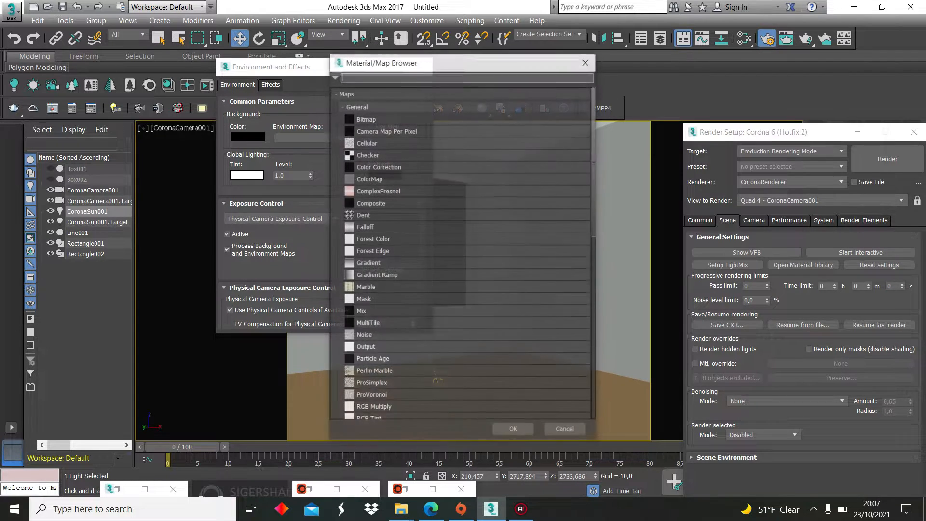
pyautogui.write('coro')
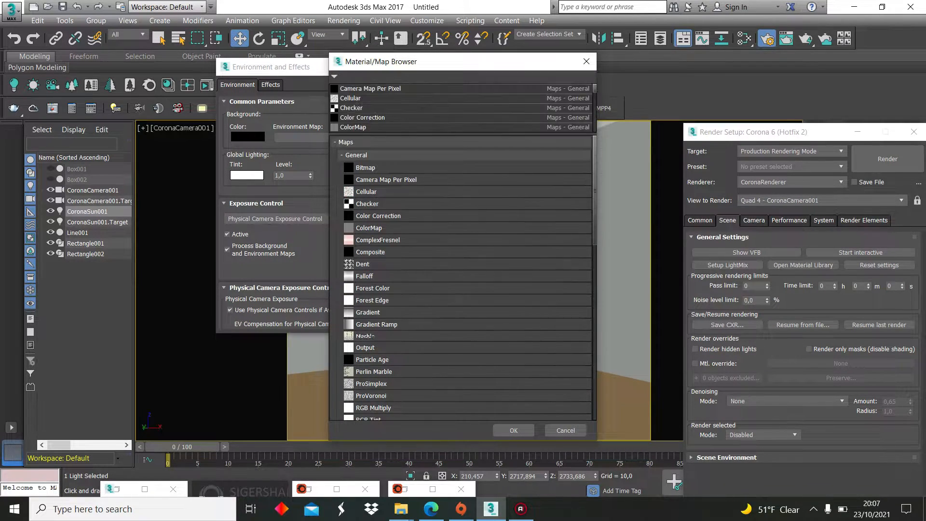
pyautogui.write('nask')
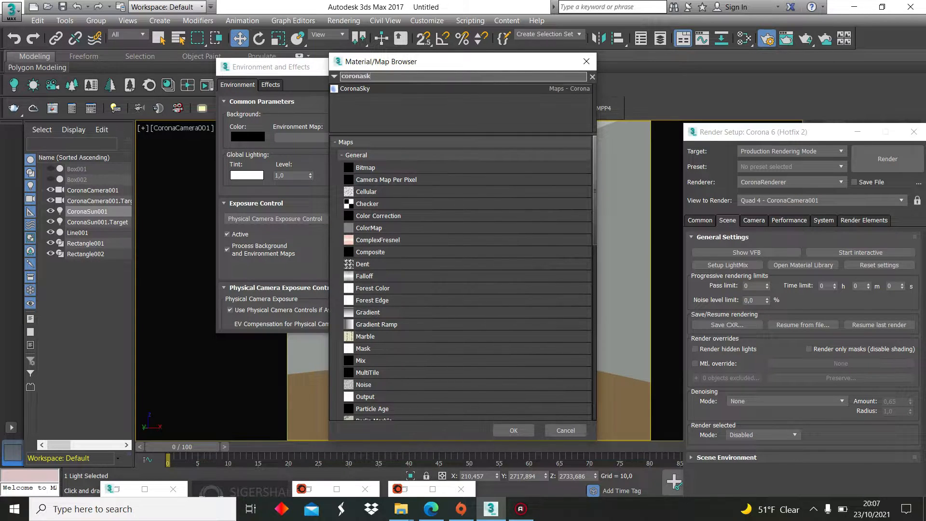
pyautogui.click(355, 88)
pyautogui.press('Return')
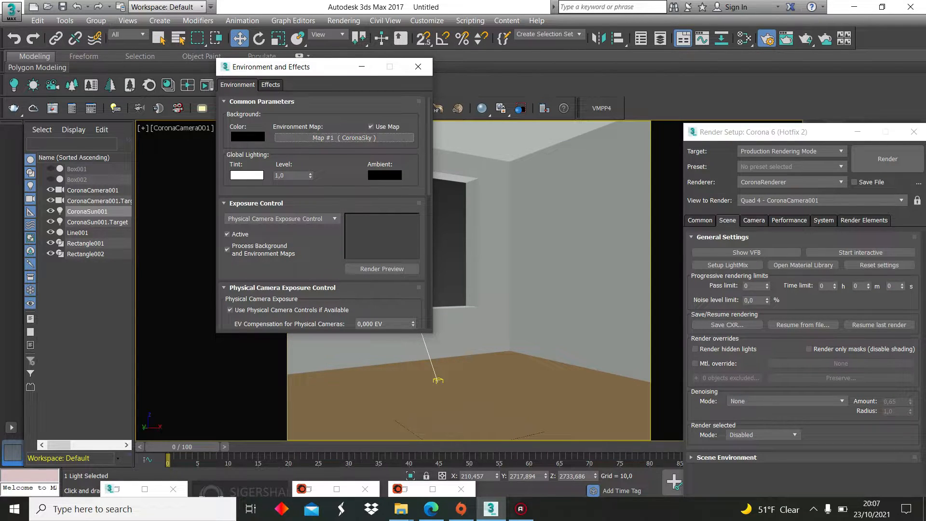
# Close the environment settings, start an interactive Corona render and enlarge its frame buffer window.
pyautogui.click(418, 67)
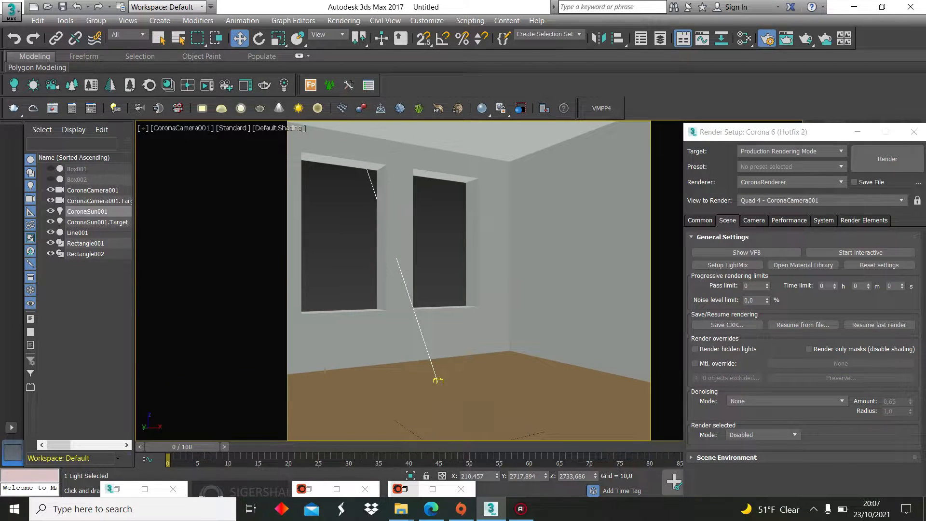
pyautogui.click(860, 252)
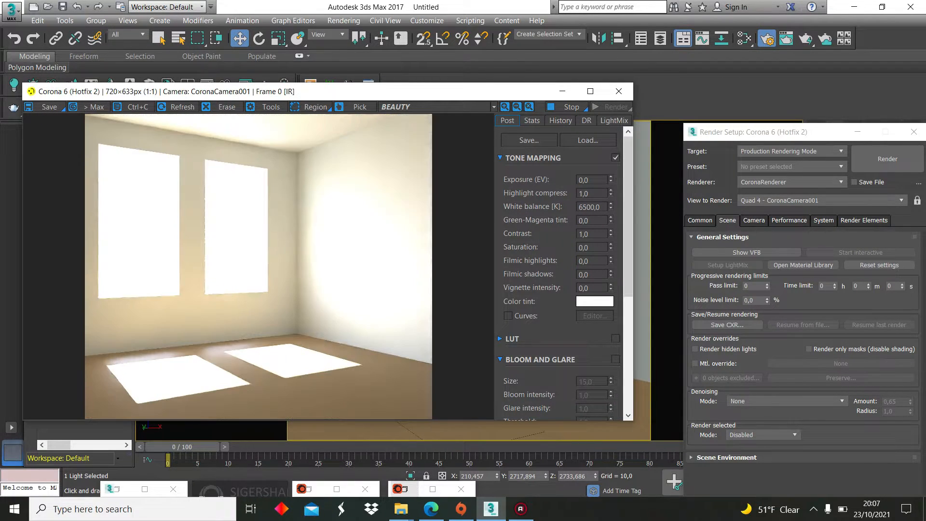
pyautogui.moveTo(22, 82); pyautogui.dragTo(18, 12)
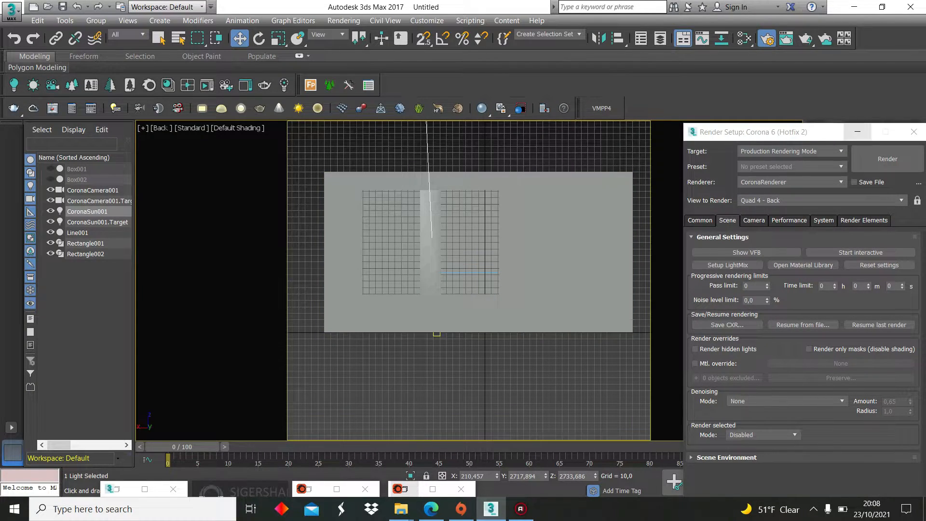
# In the Back view, draw a rectangular CoronaLight about 128 by 188 over one window opening and move it into place.
pyautogui.click(858, 131)
pyautogui.click(814, 128)
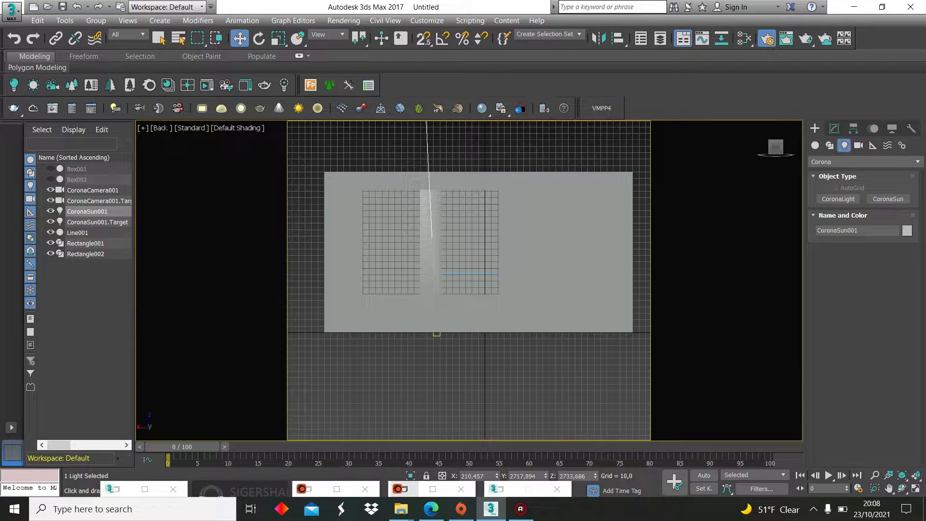
pyautogui.click(865, 161)
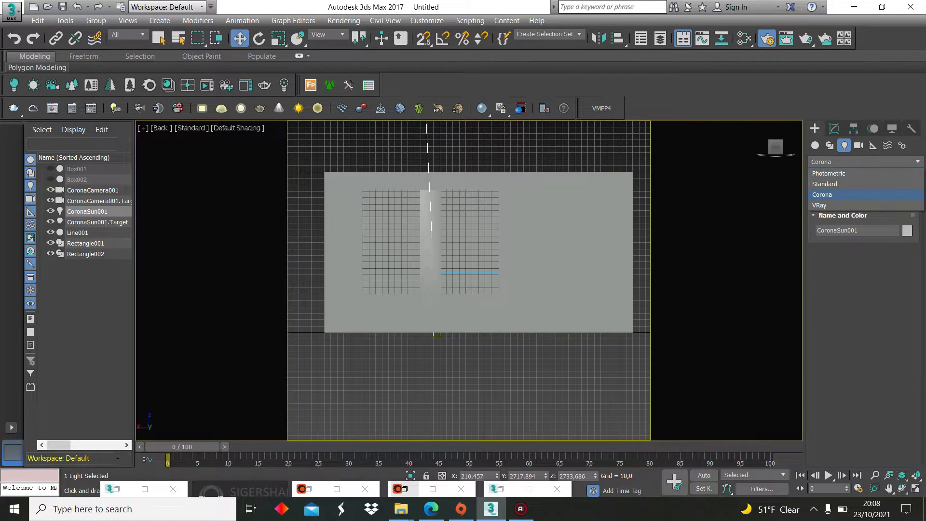
pyautogui.click(825, 194)
pyautogui.click(832, 199)
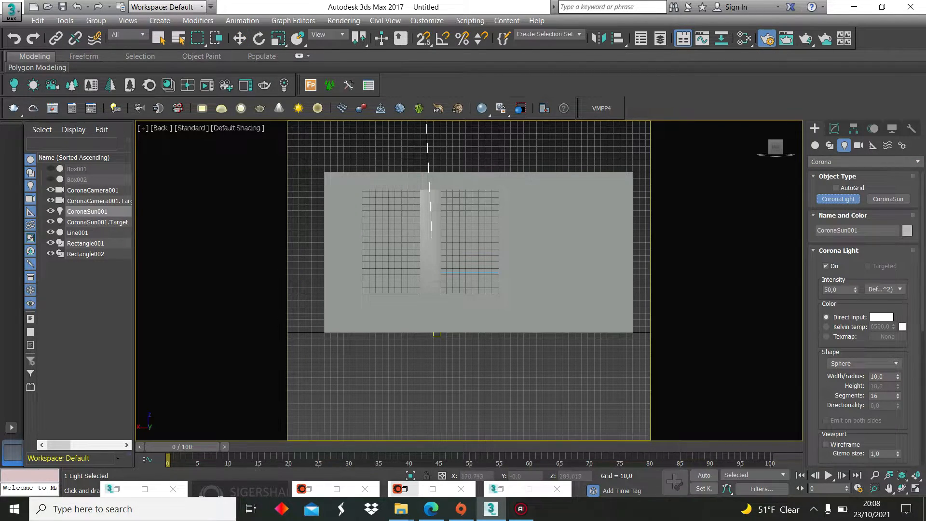
pyautogui.moveTo(752, 241); pyautogui.dragTo(800, 264)
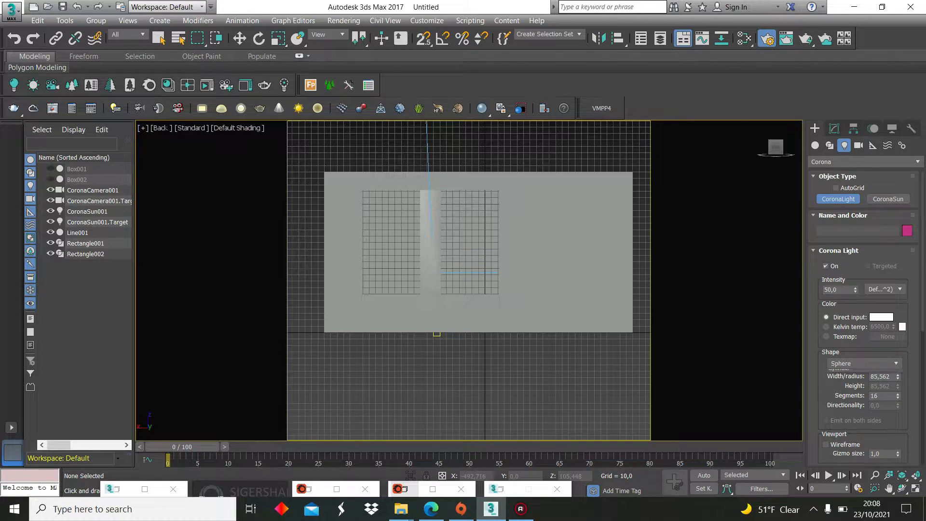
pyautogui.click(863, 363)
pyautogui.click(846, 382)
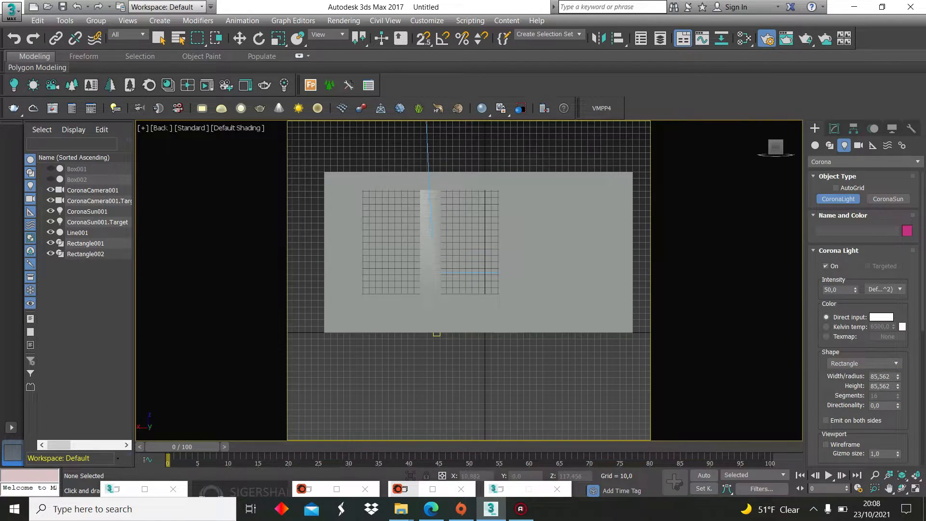
pyautogui.moveTo(362, 190); pyautogui.dragTo(433, 294)
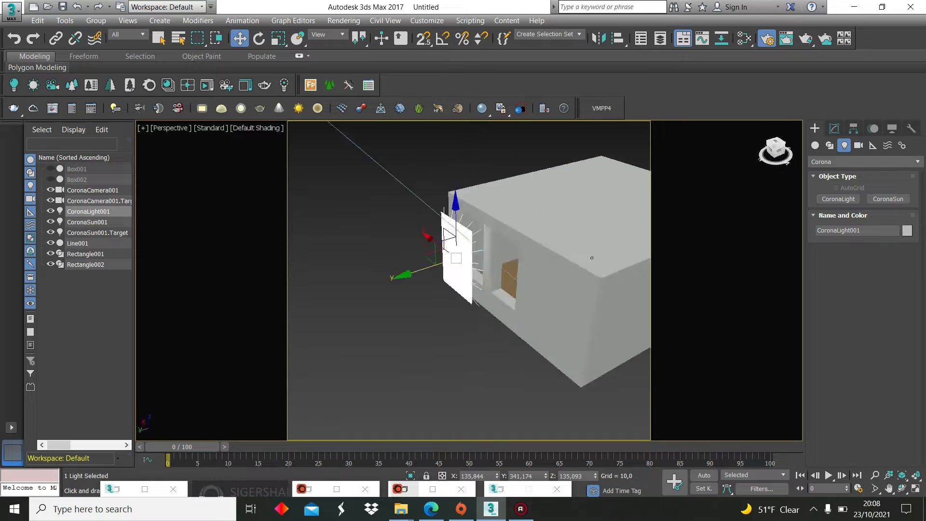
pyautogui.keyDown('alt'); pyautogui.moveTo(591, 256); pyautogui.dragTo(663, 261, button='middle'); pyautogui.keyUp('alt')
# Display the window light as wireframe, start an interactive render from the camera view and minimise the render setup.
pyautogui.press('c')
pyautogui.click(826, 316)
pyautogui.click(859, 252)
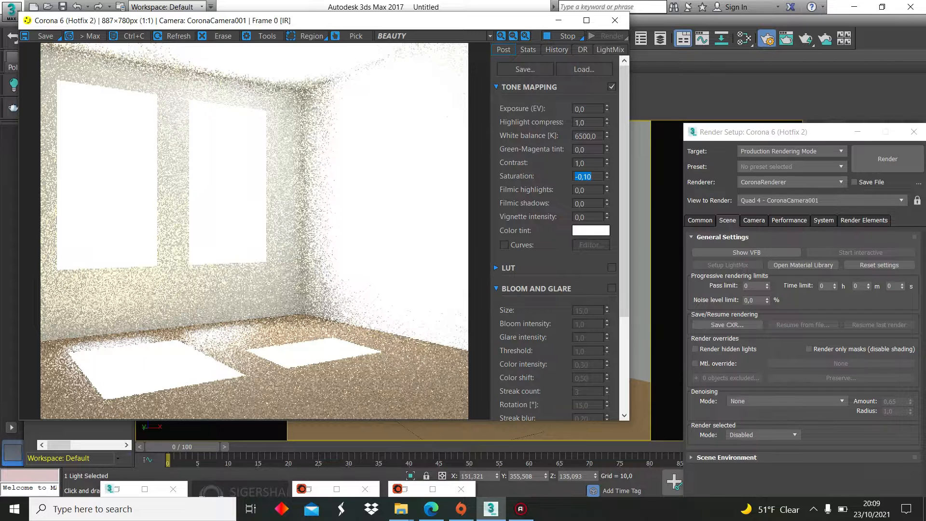
pyautogui.moveTo(771, 132); pyautogui.dragTo(547, 97)
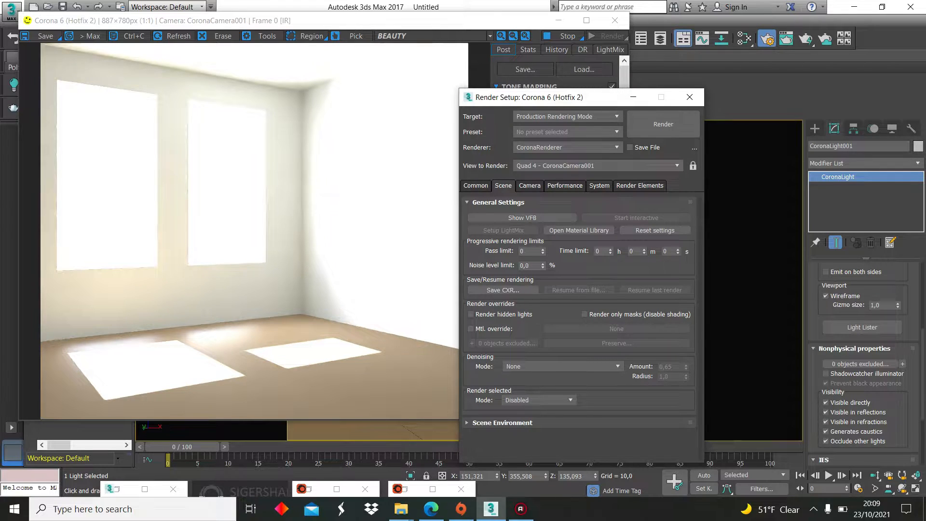
pyautogui.click(633, 97)
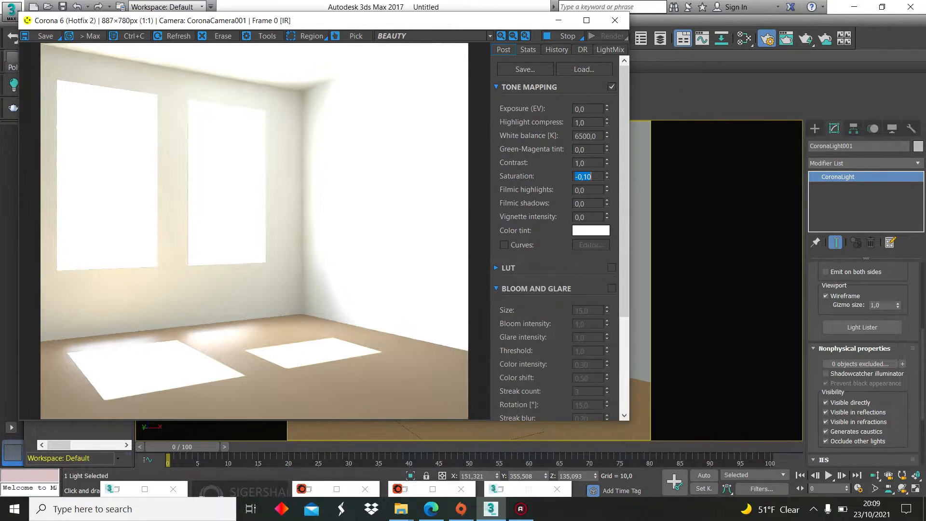
# Set the render's tone mapping to an exposure of -1 and a contrast of 4.
pyautogui.write('-')
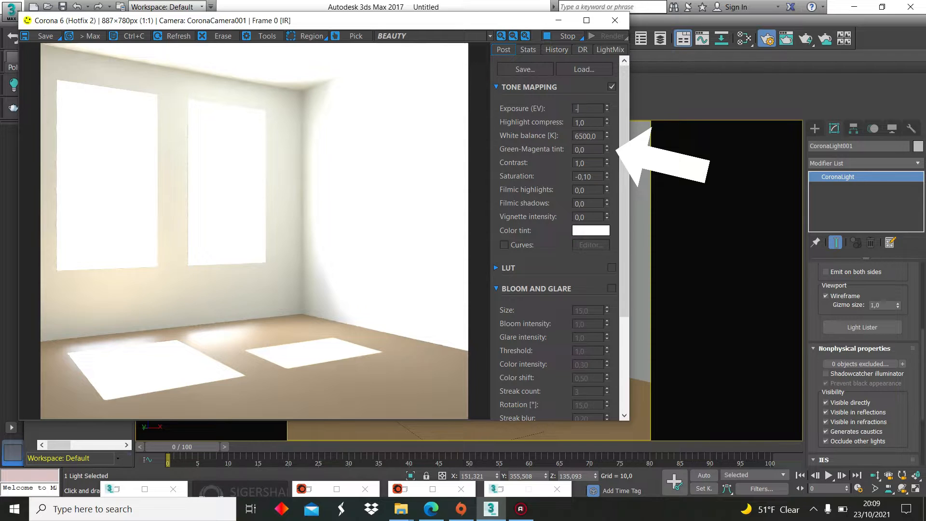
pyautogui.write('1')
pyautogui.press('Return')
pyautogui.doubleClick(587, 163)
pyautogui.write('4')
# Set the window CoronaLight's intensity to 100 with the interactive render shown alongside.
pyautogui.click(558, 20)
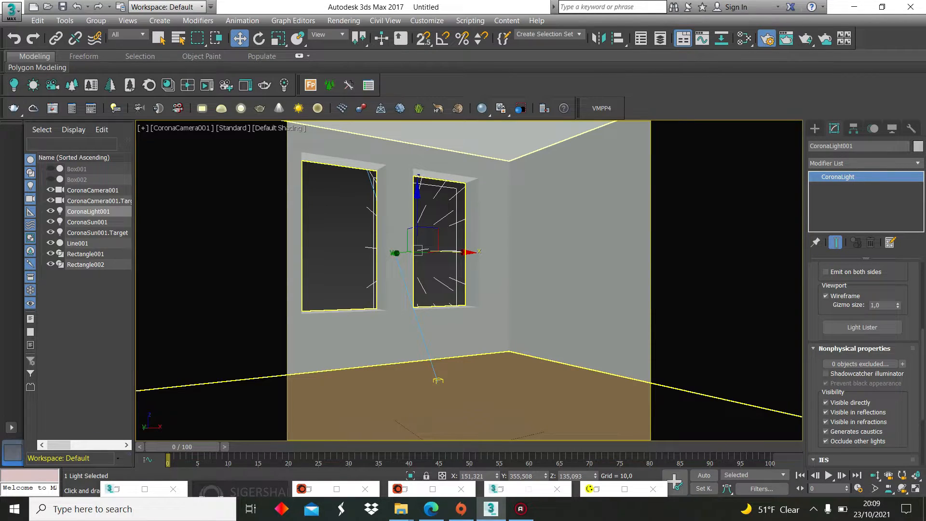
pyautogui.scroll(5, 866, 362)
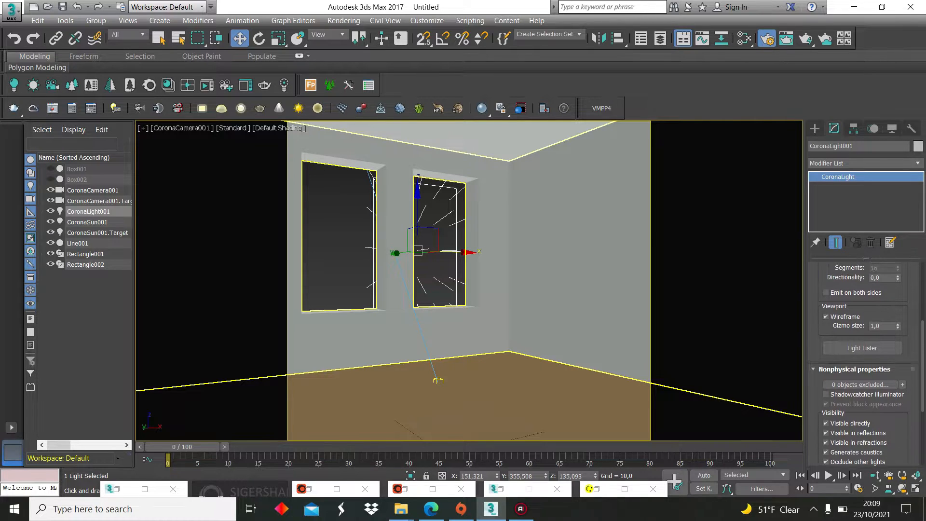
pyautogui.scroll(3, 865, 361)
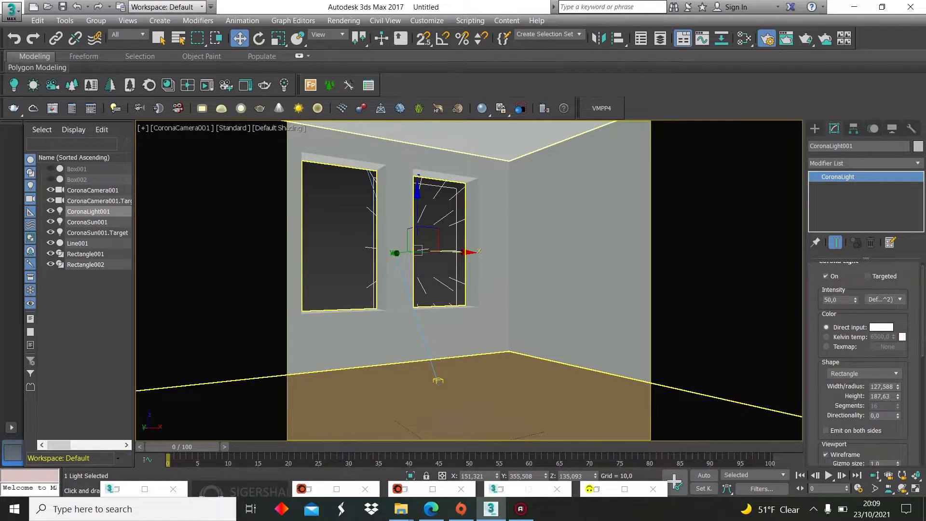
pyautogui.click(596, 489)
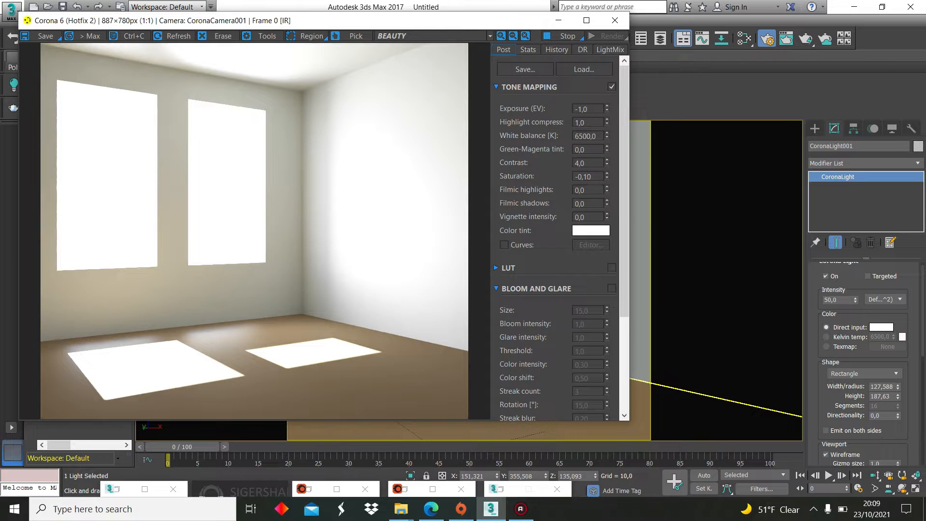
pyautogui.doubleClick(839, 299)
pyautogui.write('100')
pyautogui.press('Return')
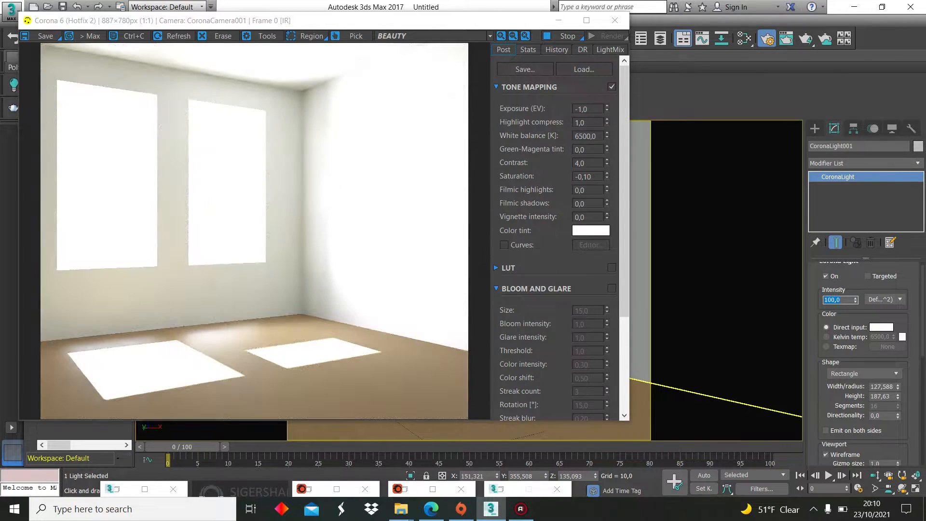
# Examine the Scandinavian living room reference photo in Edge and the photo viewer, then return to 3ds Max and minimise the reference windows.
pyautogui.click(431, 509)
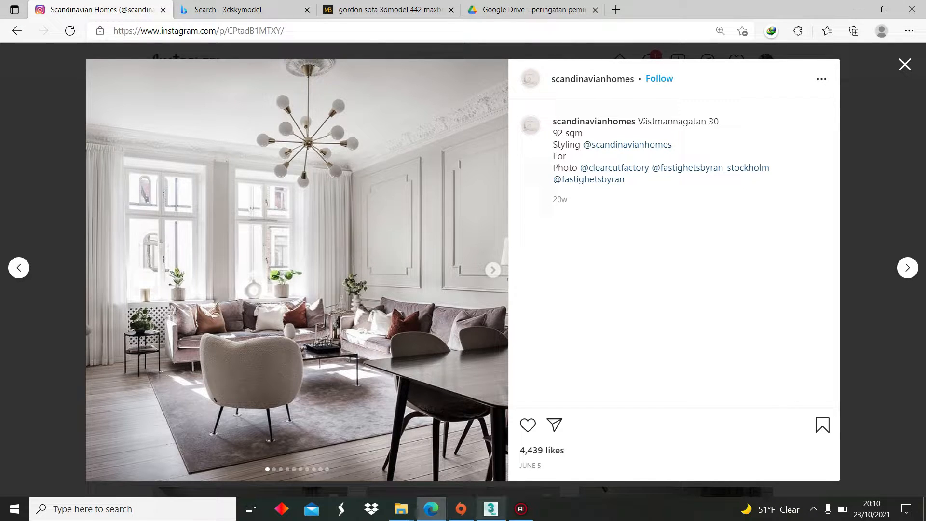
pyautogui.click(491, 509)
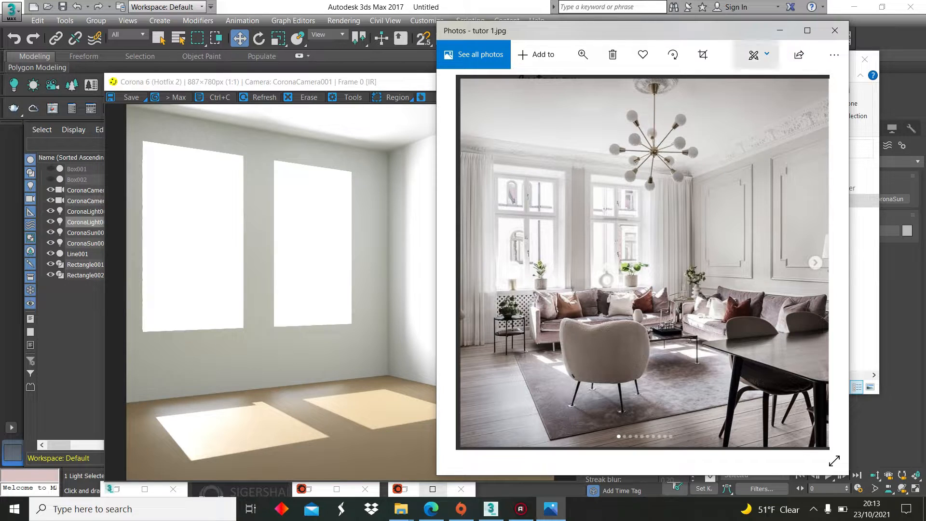
pyautogui.click(780, 30)
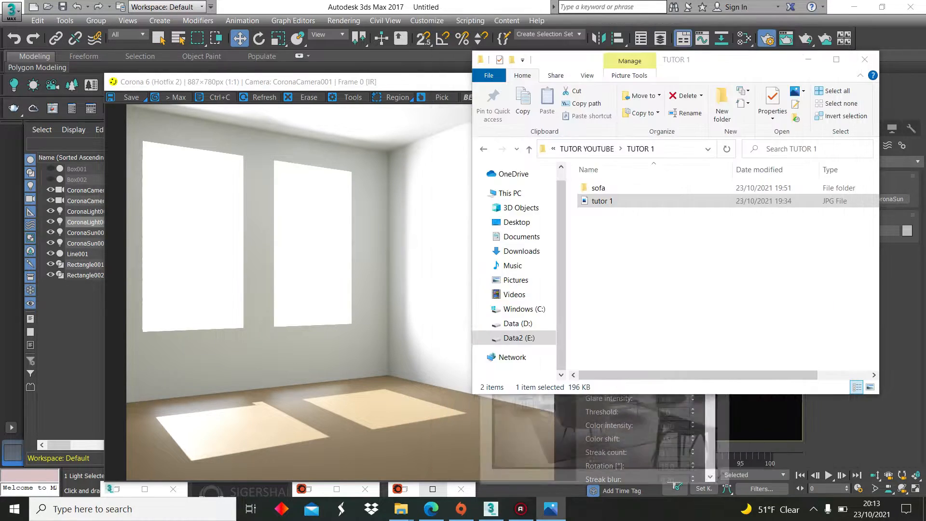
pyautogui.click(809, 59)
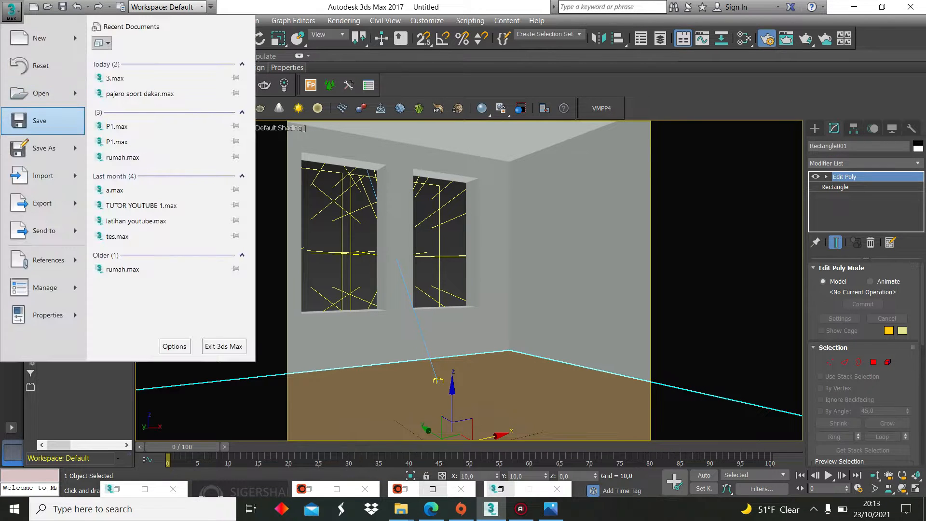
# Save the scene as 1 in the project folder on the Data2 (E:) drive.
pyautogui.click(40, 120)
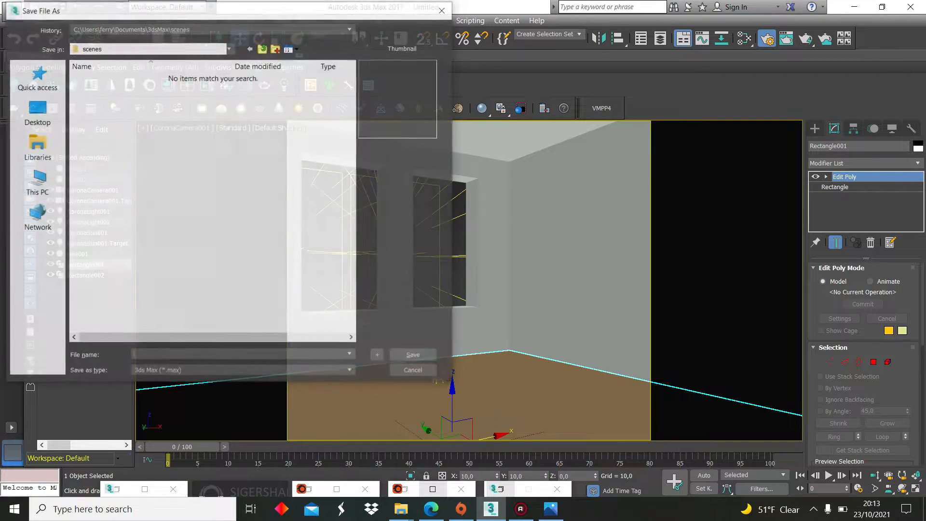
pyautogui.click(350, 28)
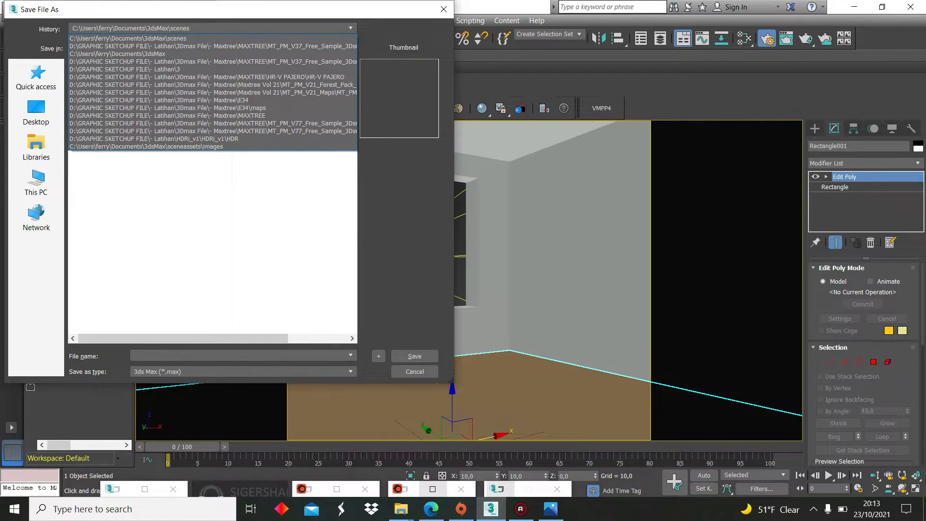
pyautogui.click(36, 182)
pyautogui.click(35, 183)
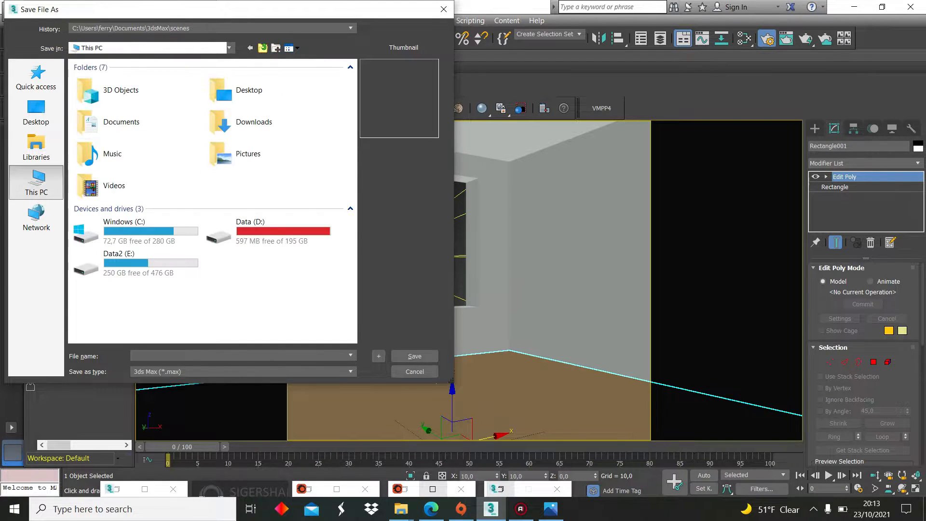
pyautogui.doubleClick(121, 260)
pyautogui.doubleClick(265, 207)
pyautogui.doubleClick(94, 320)
pyautogui.write('1')
pyautogui.press('Return')
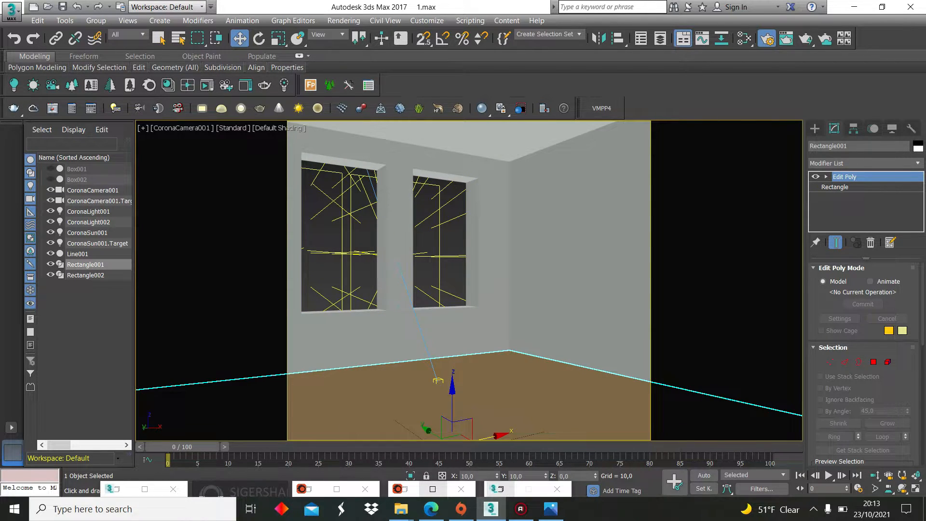
# Add a FloorGenerator modifier to the floor, with a board Max Length of 500 and Max Width of 15.
pyautogui.click(865, 163)
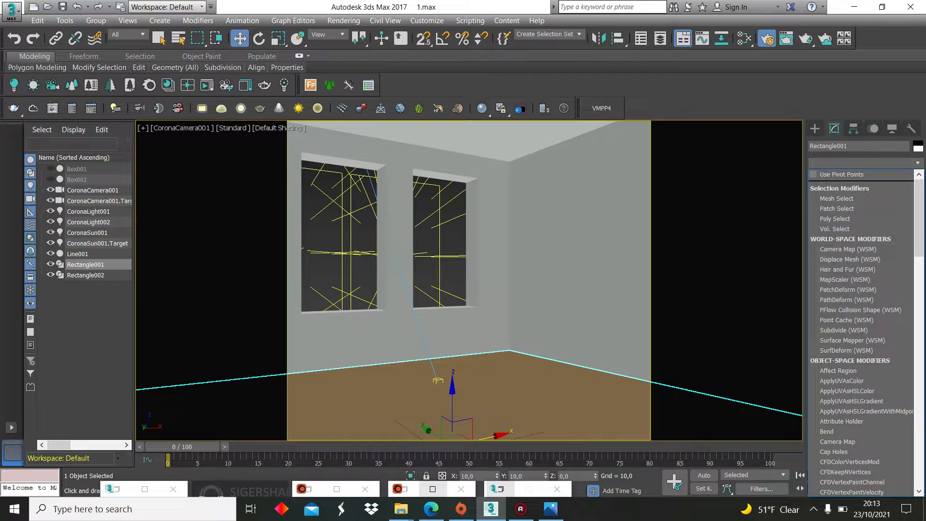
pyautogui.write('ff')
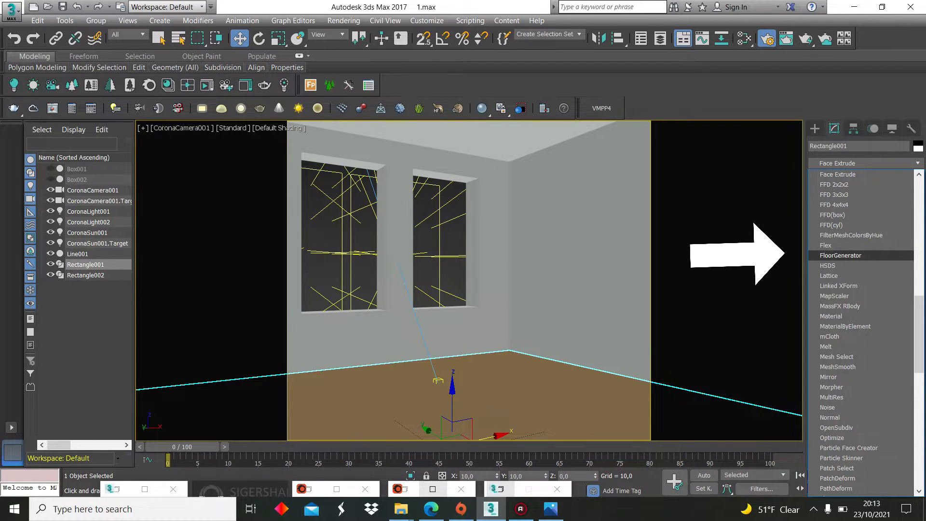
pyautogui.press('Return')
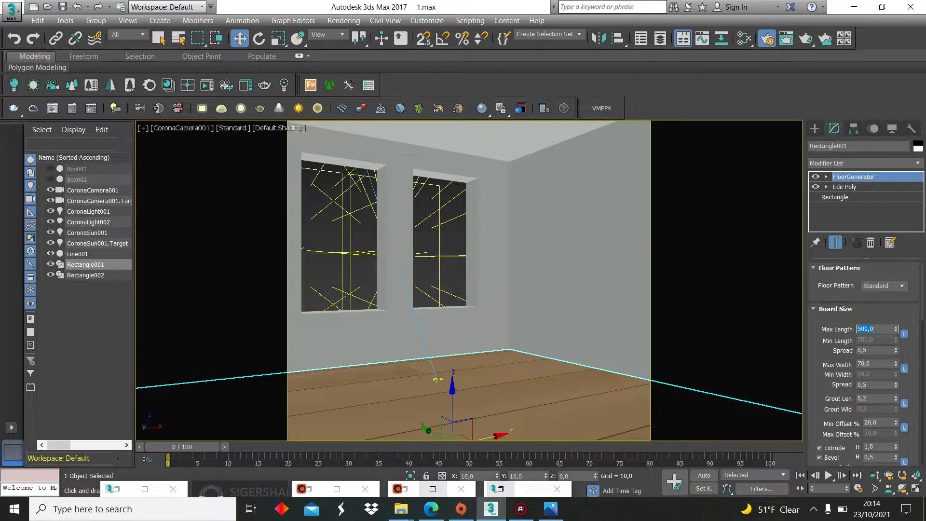
pyautogui.write('15')
pyautogui.press('Return')
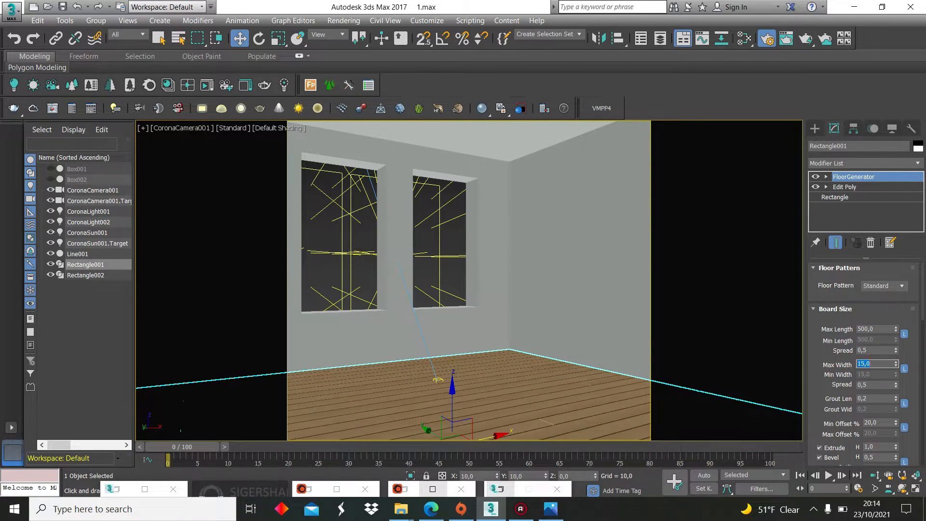
# Set the floor boards' extrude height to 0.5, bevel height to 0.3, Max Length to 1000 and Max Width to 10.
pyautogui.scroll(-5, 839, 386)
pyautogui.scroll(3, 840, 385)
pyautogui.doubleClick(872, 369)
pyautogui.write('0,5')
pyautogui.scroll(2, 839, 386)
pyautogui.doubleClick(868, 329)
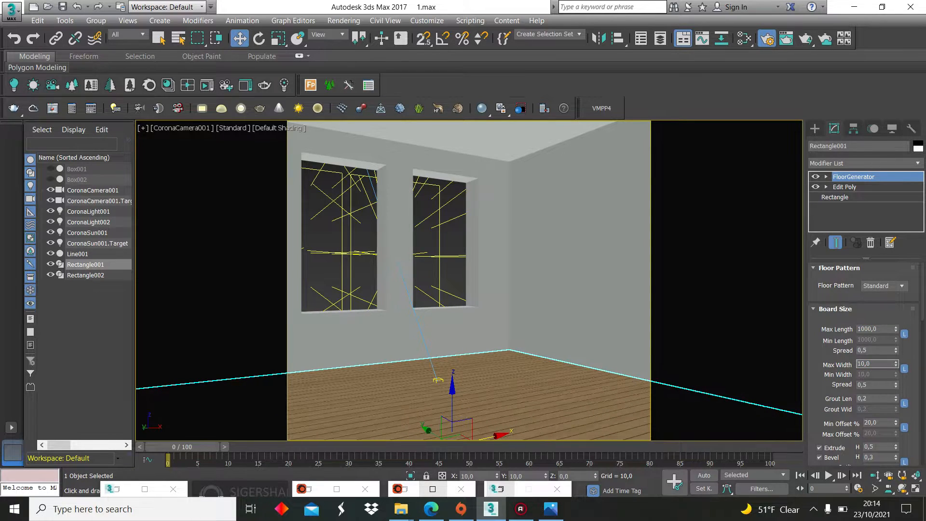
# Add a UVW Map modifier to the floor above the FloorGenerator.
pyautogui.click(864, 163)
pyautogui.press('u')
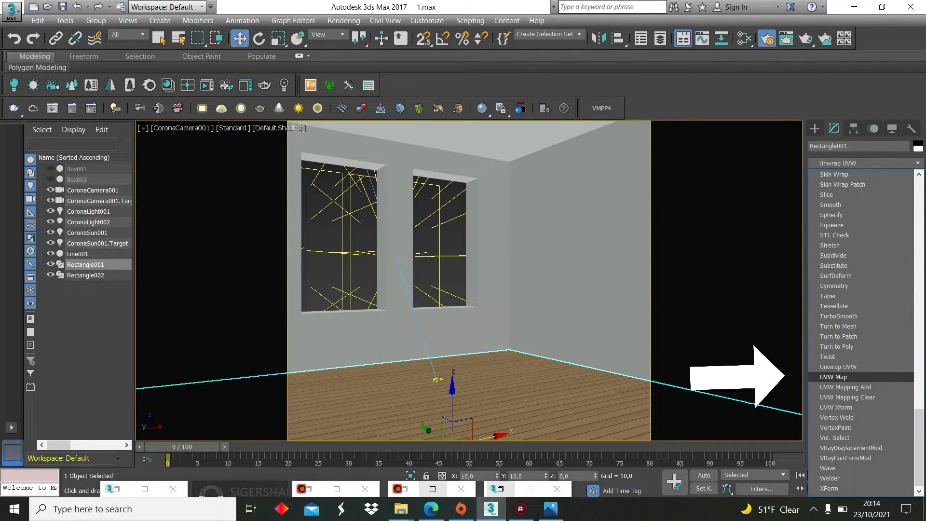
pyautogui.click(833, 376)
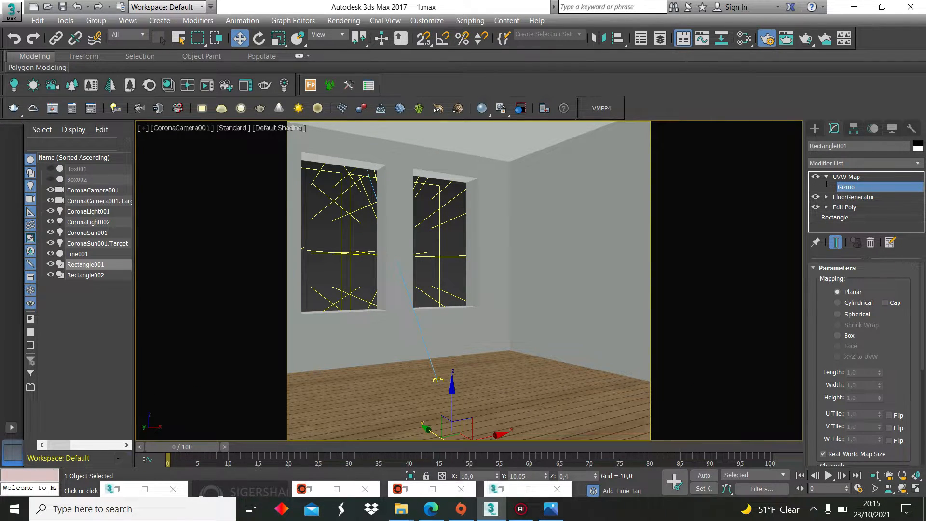
# Leave the UVW Map gizmo and start an interactive Corona render of the camera view with the plank floor.
pyautogui.click(814, 128)
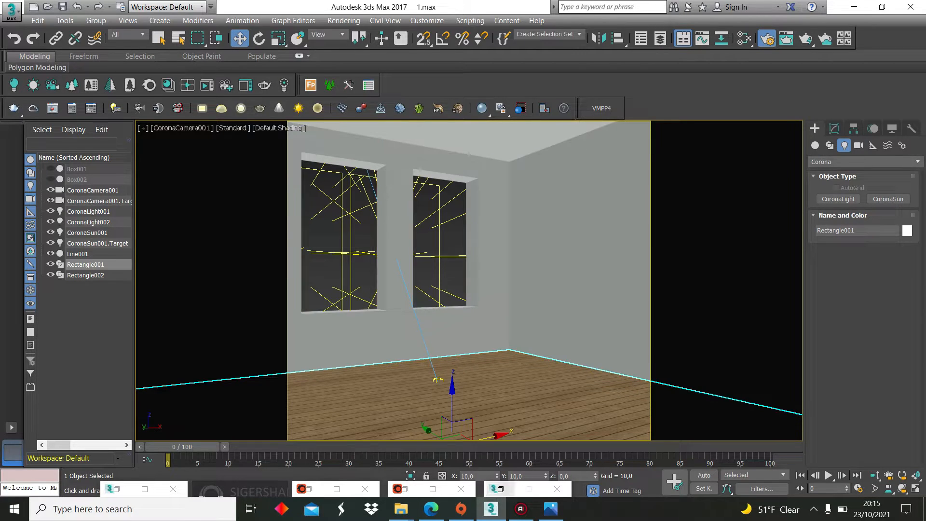
pyautogui.press('F10')
pyautogui.click(636, 218)
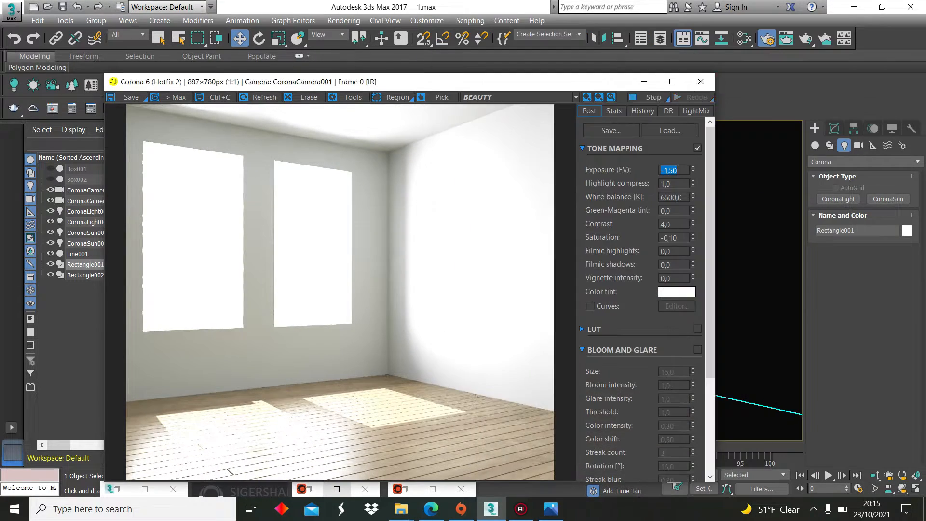
# Close the render window and look through the Wood category of the Corona Material Library.
pyautogui.click(699, 86)
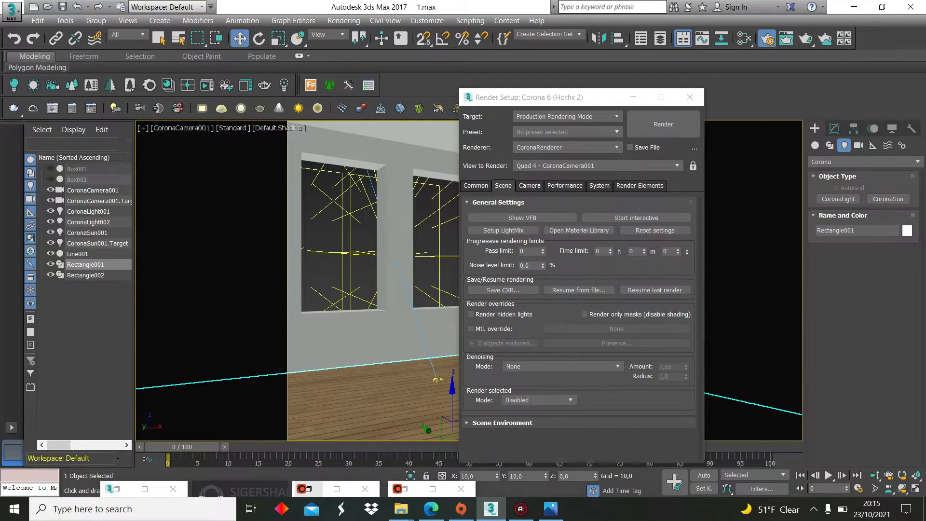
pyautogui.click(309, 488)
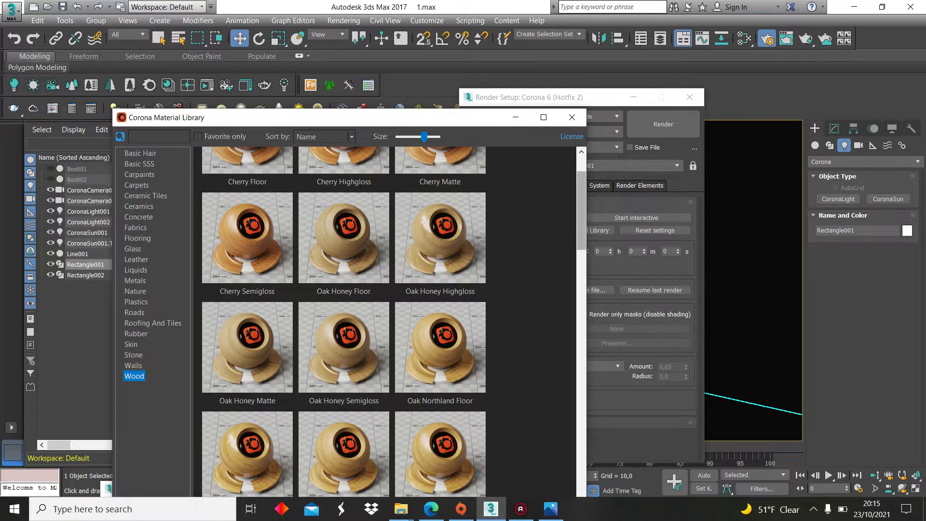
pyautogui.scroll(2, 390, 318)
pyautogui.scroll(-12, 344, 318)
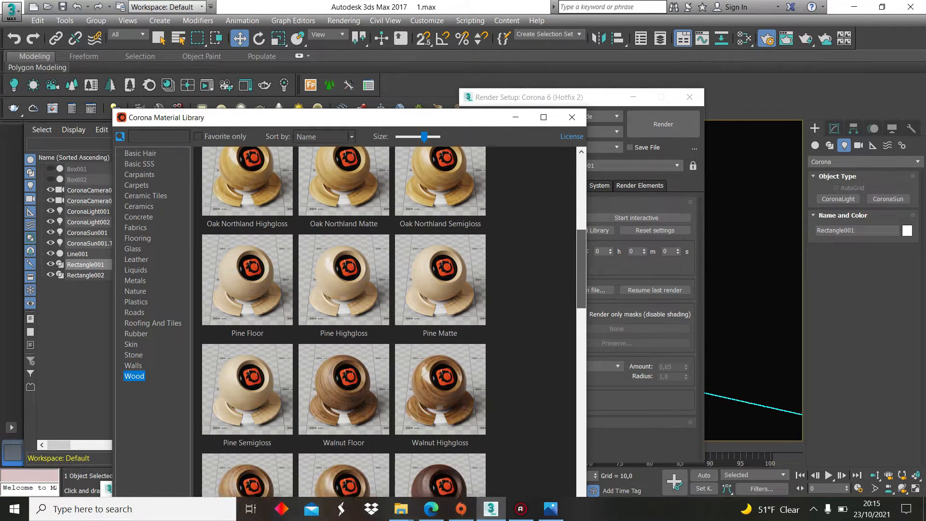
pyautogui.click(515, 117)
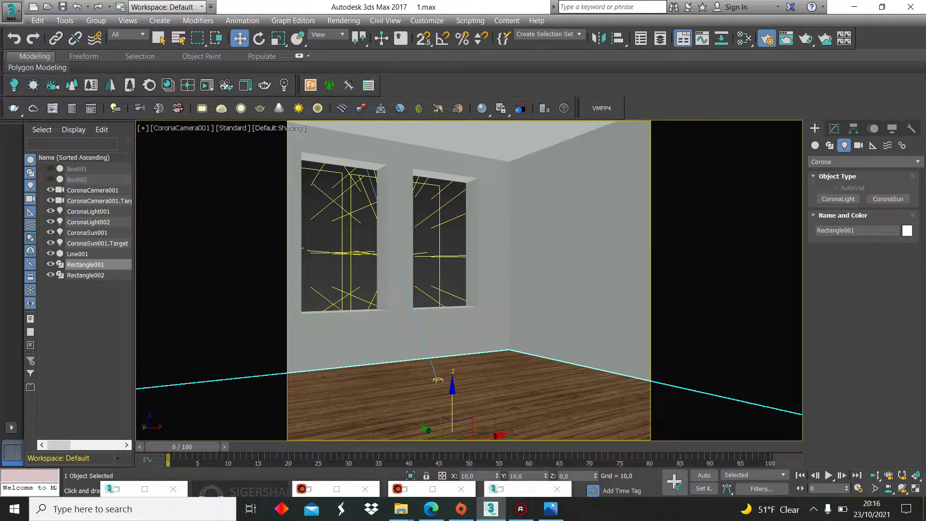
# Merge the sofa model into the scene from the TUTOR 1 folder under TUTOR YOUTUBE on drive E.
pyautogui.click(12, 12)
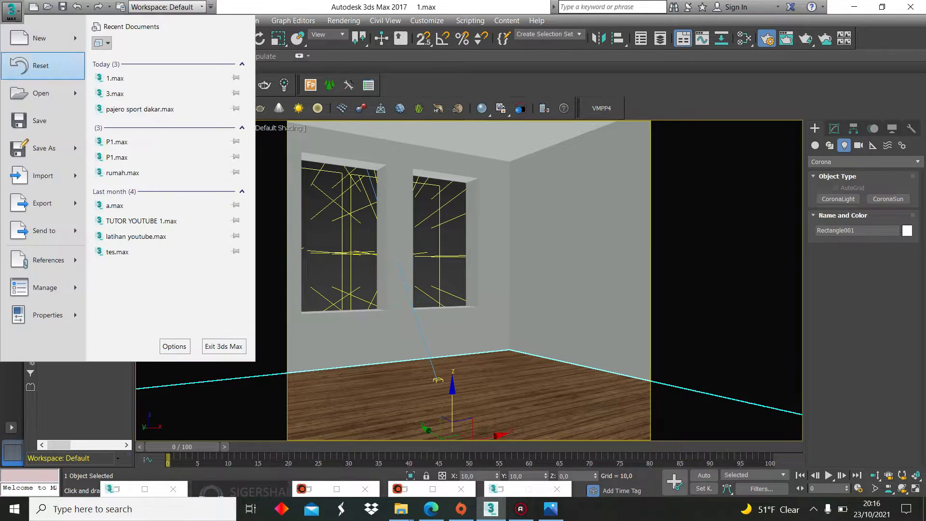
pyautogui.press('Right')
pyautogui.press('Down')
pyautogui.press('Return')
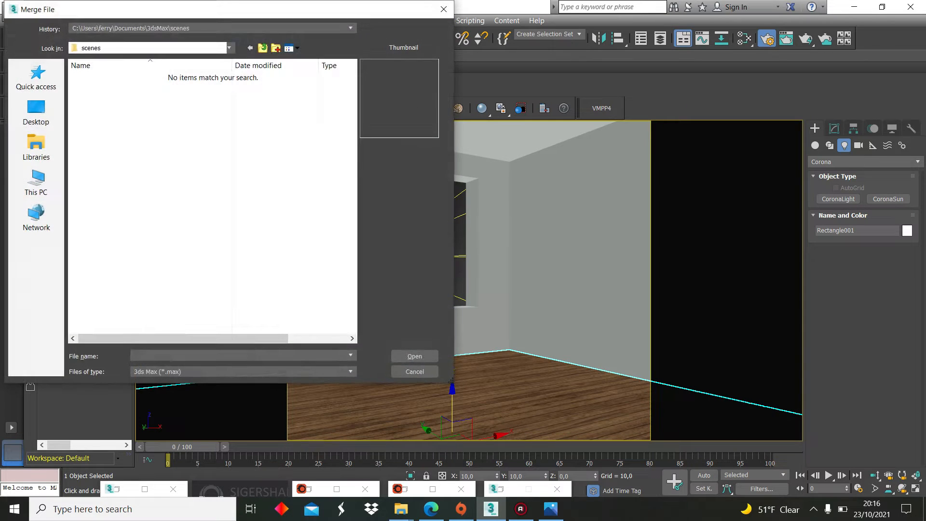
pyautogui.click(37, 182)
pyautogui.doubleClick(121, 262)
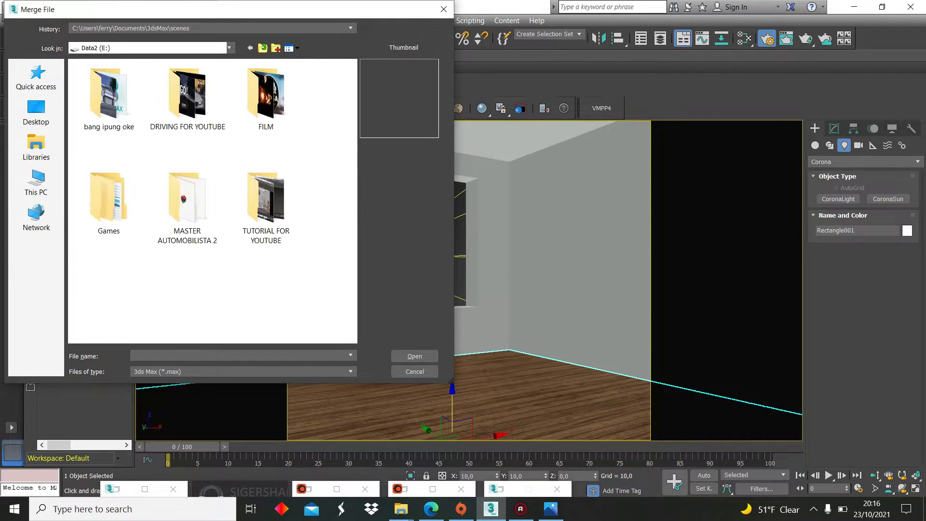
pyautogui.doubleClick(264, 200)
pyautogui.doubleClick(108, 108)
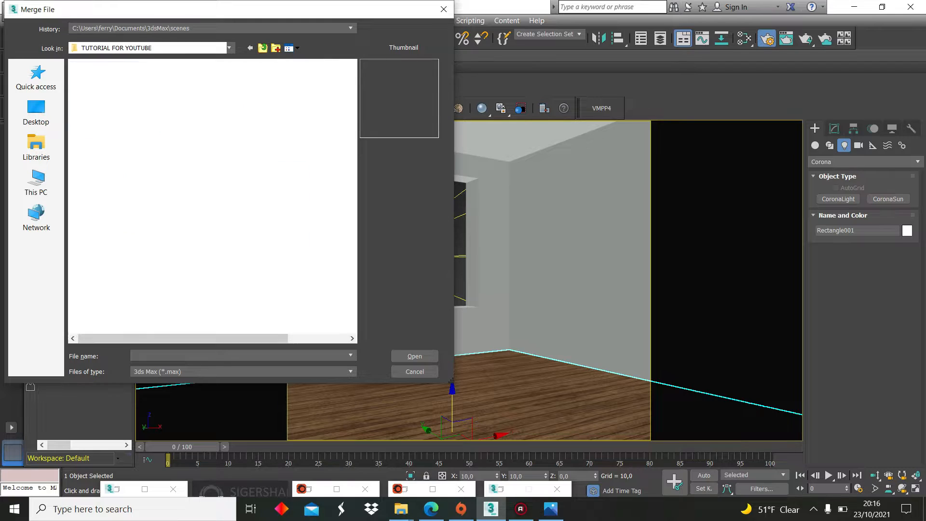
pyautogui.scroll(-1, 212, 251)
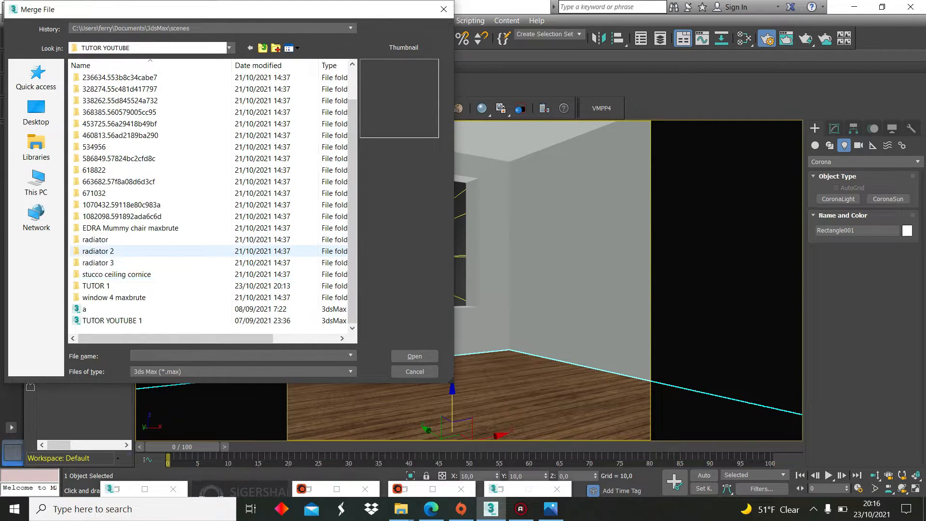
pyautogui.doubleClick(96, 285)
pyautogui.doubleClick(92, 77)
pyautogui.doubleClick(120, 100)
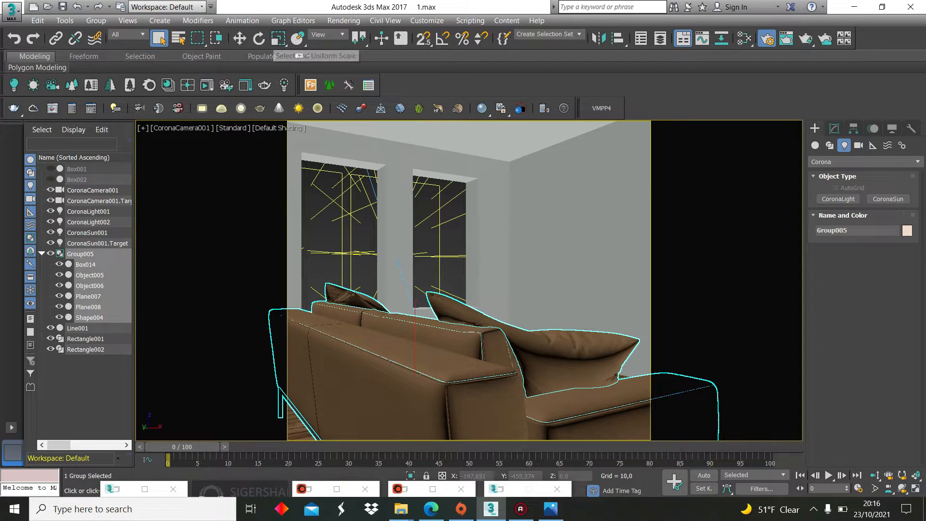
# Rotate the sofa about its vertical axis to face the room, scale it down and shift it towards the window wall.
pyautogui.moveTo(423, 392); pyautogui.dragTo(383, 393)
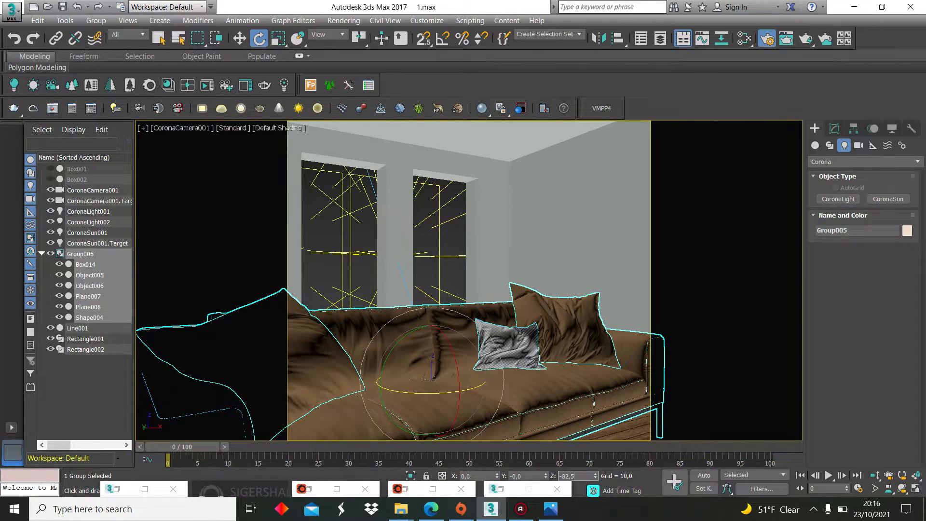
pyautogui.press('Return')
pyautogui.press('r')
pyautogui.moveTo(429, 374); pyautogui.dragTo(367, 330)
pyautogui.press('w')
pyautogui.moveTo(424, 335); pyautogui.dragTo(453, 333)
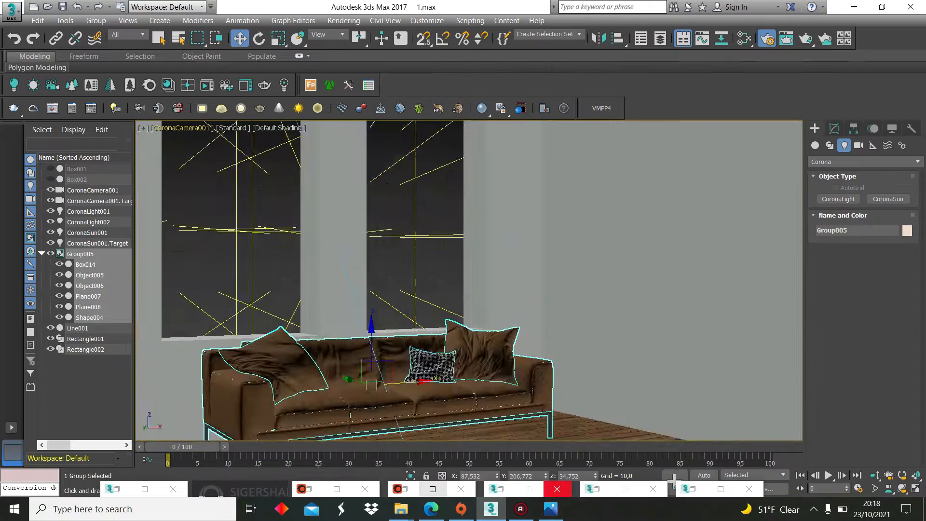
# Position the sofa under the windows and place a rotated copy of it along the right wall.
pyautogui.hotkey('shift', 'f')
pyautogui.moveTo(449, 334); pyautogui.dragTo(420, 344)
pyautogui.keyDown('shift'); pyautogui.moveTo(488, 343); pyautogui.dragTo(455, 358); pyautogui.keyUp('shift')
pyautogui.press('Return')
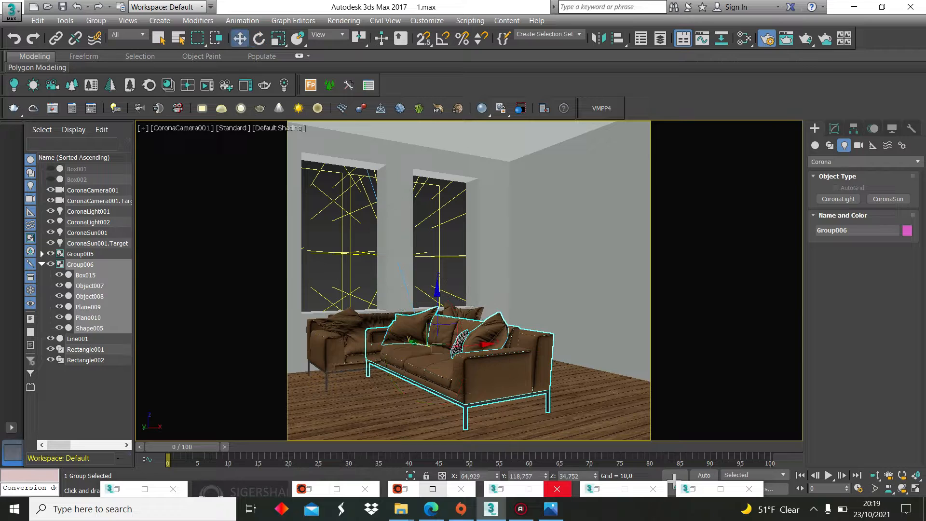
pyautogui.moveTo(485, 344); pyautogui.dragTo(600, 337)
# Check the reference image and start an interactive Corona render of the room with both sofas.
pyautogui.click(550, 509)
pyautogui.click(550, 509)
pyautogui.click(501, 489)
pyautogui.click(636, 217)
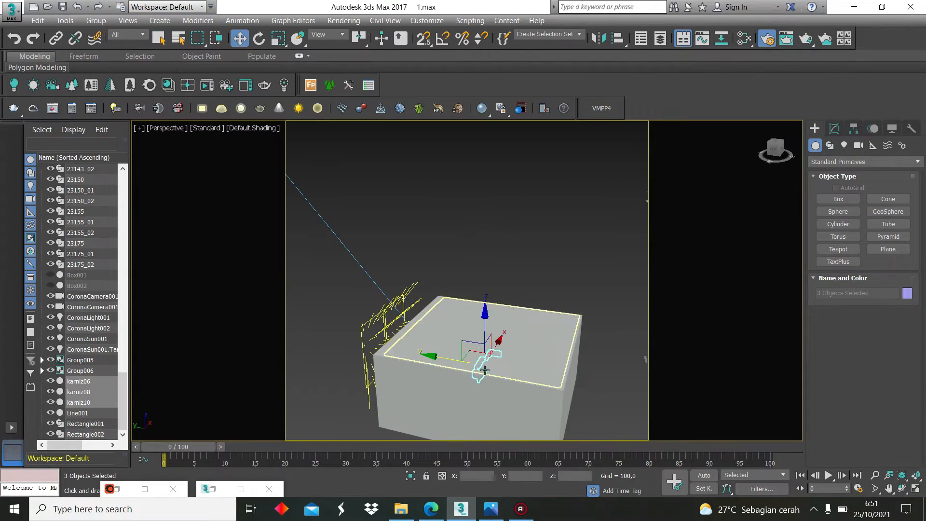
# Select the merged ceiling cornice pieces, move them to the room and align them with the room outline.
pyautogui.moveTo(485, 313); pyautogui.dragTo(485, 193)
pyautogui.click(381, 134)
pyautogui.click(446, 298)
pyautogui.keyDown('ctrl'); pyautogui.click(567, 290); pyautogui.keyUp('ctrl')
pyautogui.press('c')
pyautogui.hotkey('alt', 'a')
pyautogui.click(494, 149)
pyautogui.hotkey('alt', 'a')
pyautogui.click(508, 176)
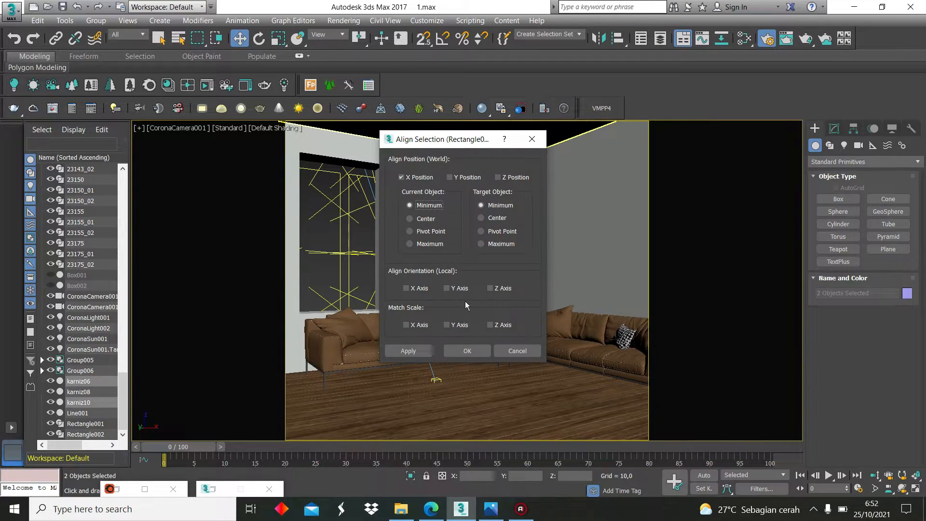
pyautogui.click(481, 218)
pyautogui.moveTo(441, 139); pyautogui.dragTo(393, 198)
pyautogui.click(410, 409)
# Align the straight cornice segment with the corner piece and edit the segment at edge level.
pyautogui.click(475, 160)
pyautogui.click(515, 163)
pyautogui.click(416, 410)
pyautogui.click(834, 128)
pyautogui.click(833, 187)
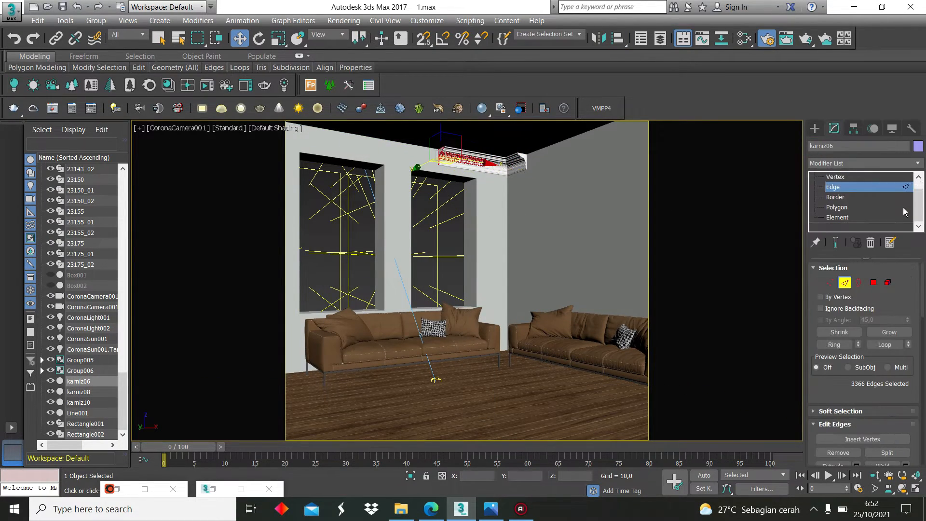
pyautogui.click(815, 128)
# Check the reference image, then clone the straight cornice segment and rotate the copy for the right wall.
pyautogui.press('p')
pyautogui.click(490, 508)
pyautogui.click(688, 32)
pyautogui.press('c')
pyautogui.click(475, 160)
pyautogui.moveTo(482, 163)
pyautogui.keyDown('shift'); pyautogui.mouseDown()
pyautogui.moveTo(446, 156)
pyautogui.moveTo(475, 144)
pyautogui.mouseUp(); pyautogui.keyUp('shift')
pyautogui.click(475, 168)
pyautogui.press('Return')
pyautogui.press('e')
pyautogui.moveTo(463, 130); pyautogui.dragTo(384, 152)
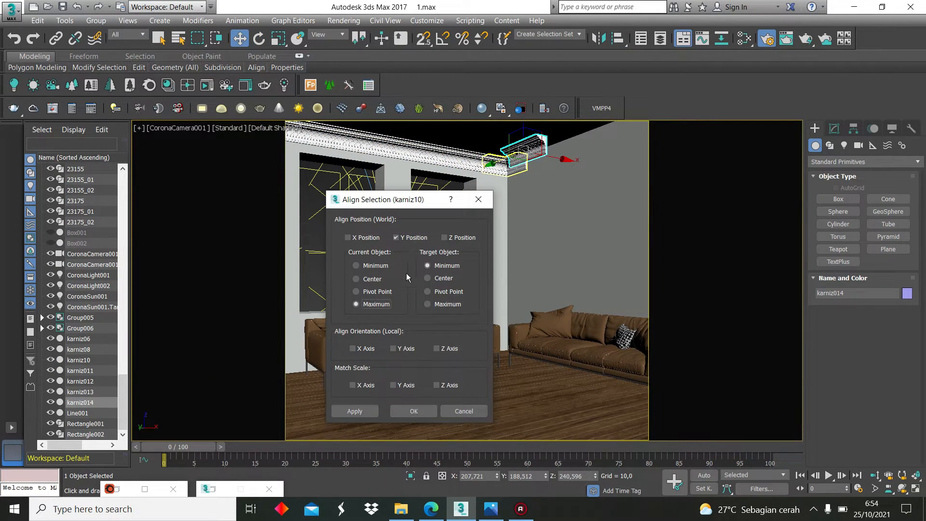
# Align the rotated cornice copy with the corner piece in Y, matching its maximum to the target's minimum.
pyautogui.click(414, 411)
pyautogui.click(427, 265)
pyautogui.click(414, 411)
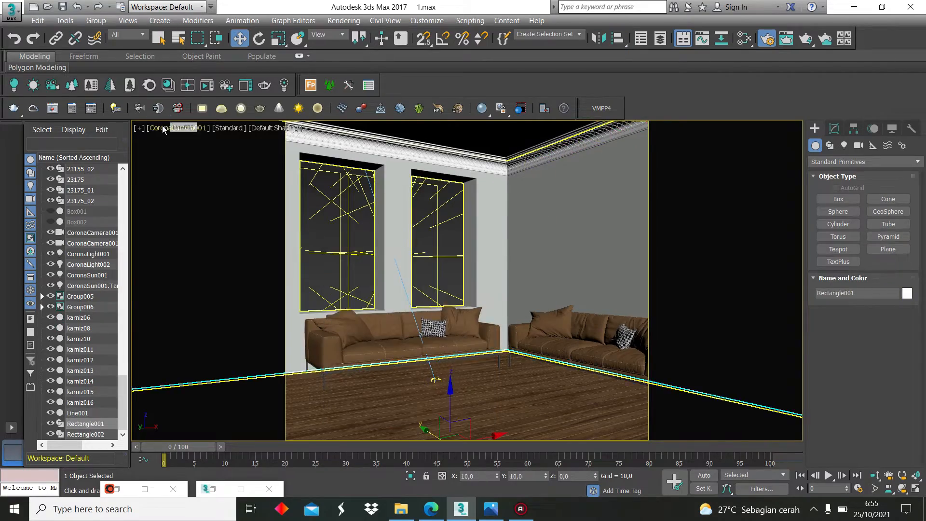
# Select a baseboard piece from the merged mouldings and align it with the room.
pyautogui.press('p')
pyautogui.scroll(5, 462, 237)
pyautogui.moveTo(569, 231)
pyautogui.mouseDown(button='middle')
pyautogui.moveTo(463, 237)
pyautogui.moveTo(466, 279)
pyautogui.mouseUp(button='middle')
pyautogui.scroll(-5, 463, 237)
pyautogui.scroll(4, 405, 248)
pyautogui.keyDown('alt'); pyautogui.moveTo(405, 247); pyautogui.dragTo(385, 241, button='middle'); pyautogui.keyUp('alt')
pyautogui.click(300, 344)
pyautogui.press('c')
pyautogui.hotkey('alt', 'a')
pyautogui.click(593, 337)
pyautogui.click(458, 238)
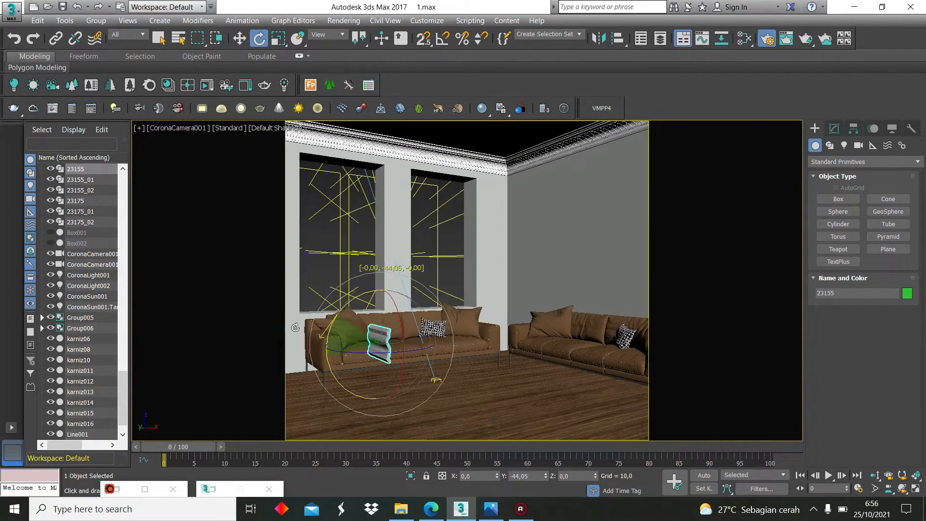
# Rotate the baseboard piece upright and align it with the wall.
pyautogui.moveTo(296, 327); pyautogui.dragTo(261, 371)
pyautogui.press('p')
pyautogui.press('w')
pyautogui.hotkey('alt', 'a')
pyautogui.click(448, 308)
pyautogui.click(413, 410)
# Move the baseboard into the corner and align it on top of the floor in Z, minimum to maximum.
pyautogui.moveTo(525, 270); pyautogui.dragTo(580, 324, button='middle')
pyautogui.scroll(4, 487, 381)
pyautogui.scroll(-4, 487, 381)
pyautogui.keyDown('alt'); pyautogui.moveTo(486, 381); pyautogui.dragTo(533, 385, button='middle'); pyautogui.keyUp('alt')
pyautogui.scroll(-3, 492, 338)
pyautogui.hotkey('alt', 'a')
pyautogui.click(473, 381)
pyautogui.click(445, 237)
pyautogui.click(375, 265)
pyautogui.click(448, 303)
pyautogui.moveTo(396, 201); pyautogui.dragTo(440, 213)
pyautogui.click(459, 423)
pyautogui.moveTo(309, 232); pyautogui.dragTo(560, 313, button='middle')
# Stretch the baseboard along the wall by editing it at sub-object level.
pyautogui.click(170, 86)
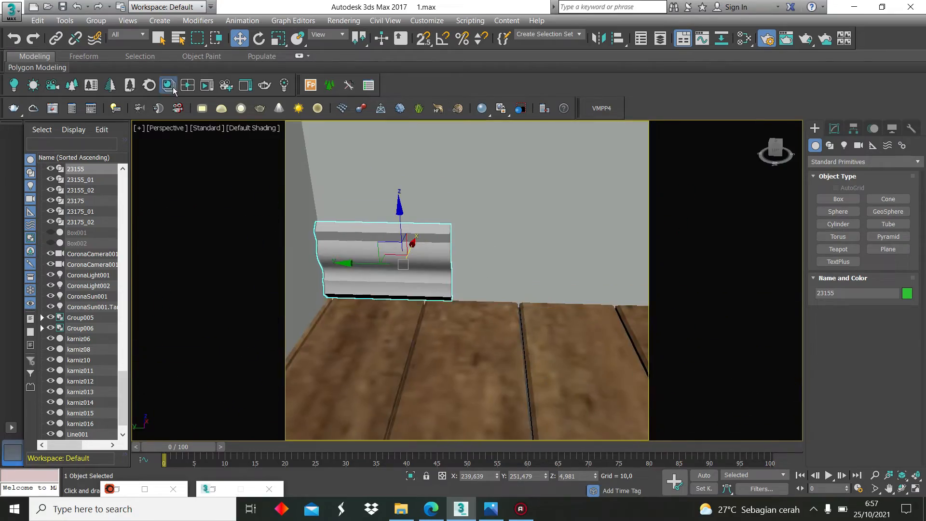
pyautogui.click(44, 209)
pyautogui.scroll(-10, 270, 308)
pyautogui.click(442, 24)
pyautogui.click(833, 127)
pyautogui.click(840, 217)
pyautogui.scroll(-5, 467, 281)
pyautogui.keyDown('alt'); pyautogui.moveTo(467, 280); pyautogui.dragTo(434, 270, button='middle'); pyautogui.keyUp('alt')
pyautogui.click(815, 128)
# Clone the baseboard and rotate the copy about its vertical axis to follow the adjoining wall.
pyautogui.keyDown('alt'); pyautogui.moveTo(531, 270); pyautogui.dragTo(516, 249, button='middle'); pyautogui.keyUp('alt')
pyautogui.click(475, 227)
pyautogui.click(517, 249)
pyautogui.scroll(5, 458, 202)
pyautogui.click(458, 166)
pyautogui.press('e')
pyautogui.keyDown('shift'); pyautogui.moveTo(459, 165); pyautogui.dragTo(488, 220); pyautogui.keyUp('shift')
pyautogui.click(574, 475)
# Move the baseboard copy against the adjoining wall and shift the right-hand sofa towards the room corner.
pyautogui.press('w')
pyautogui.moveTo(565, 289)
pyautogui.keyDown('alt'); pyautogui.mouseDown(button='middle')
pyautogui.moveTo(658, 179)
pyautogui.moveTo(535, 226)
pyautogui.mouseUp(button='middle'); pyautogui.keyUp('alt')
pyautogui.moveTo(466, 248); pyautogui.dragTo(447, 256)
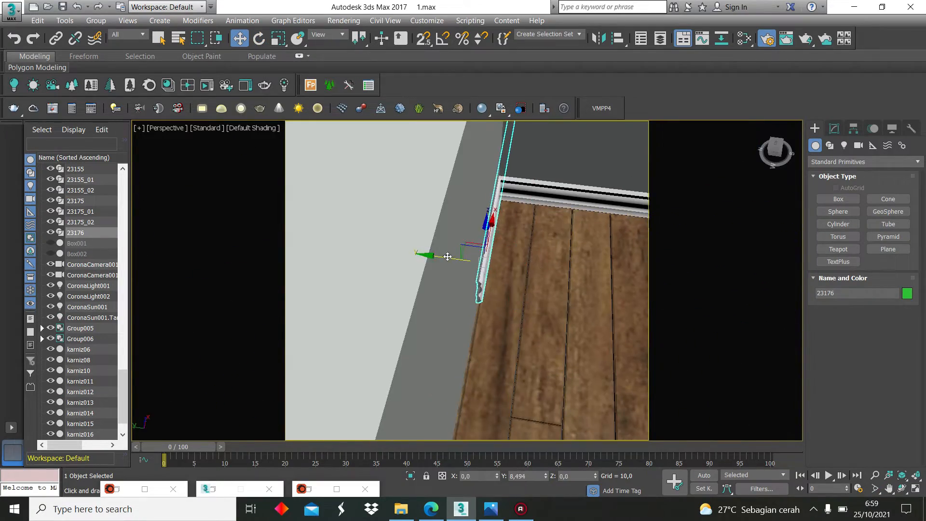
pyautogui.keyDown('alt'); pyautogui.moveTo(446, 256); pyautogui.dragTo(530, 290, button='middle'); pyautogui.keyUp('alt')
pyautogui.press('c')
pyautogui.moveTo(545, 325); pyautogui.dragTo(501, 327)
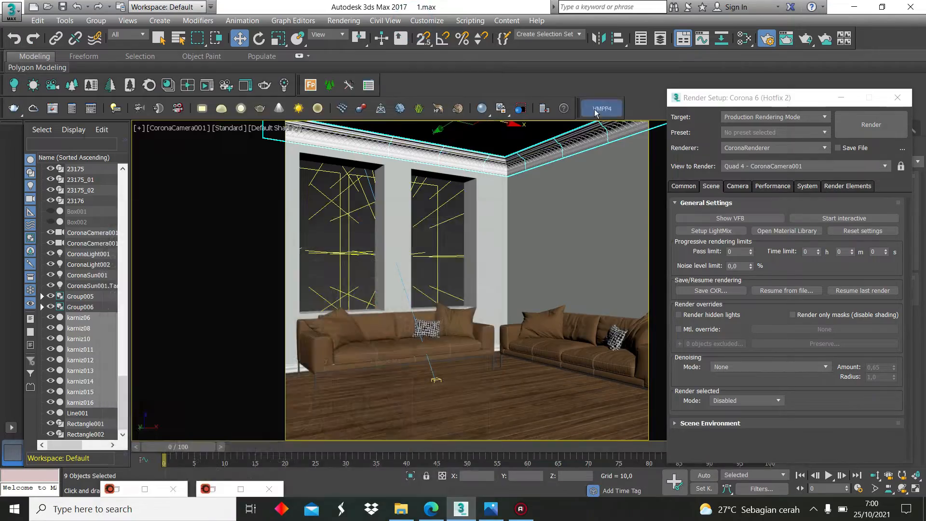
# Pick the Light Grey interior paint preset for the selected cornices and start an interactive render.
pyautogui.click(602, 108)
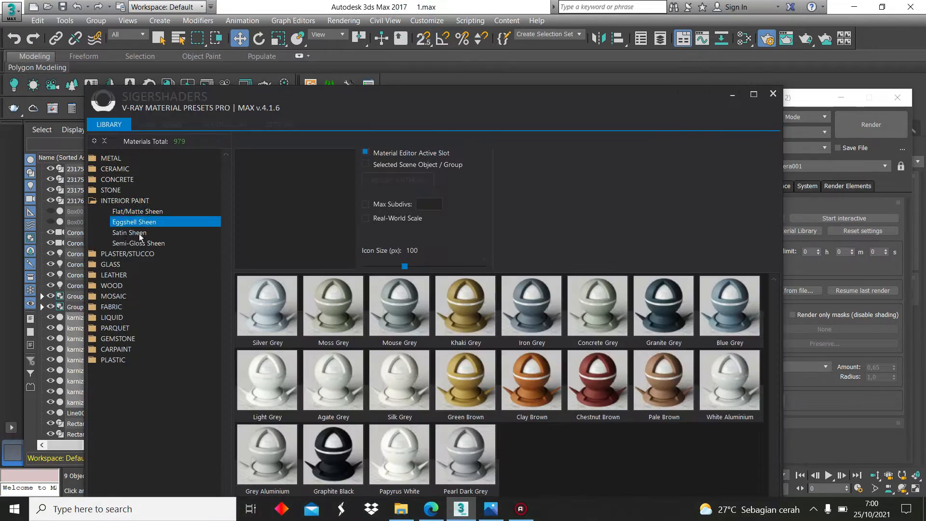
pyautogui.click(283, 384)
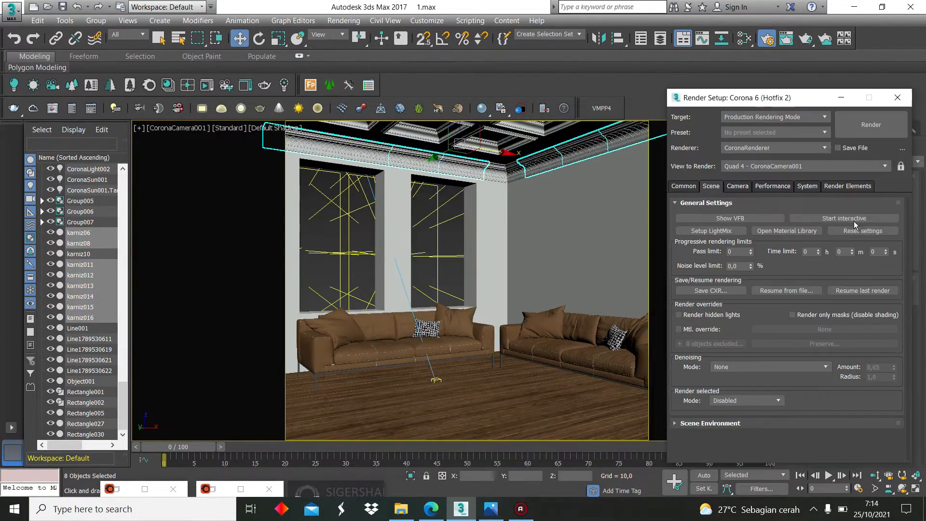
pyautogui.click(853, 218)
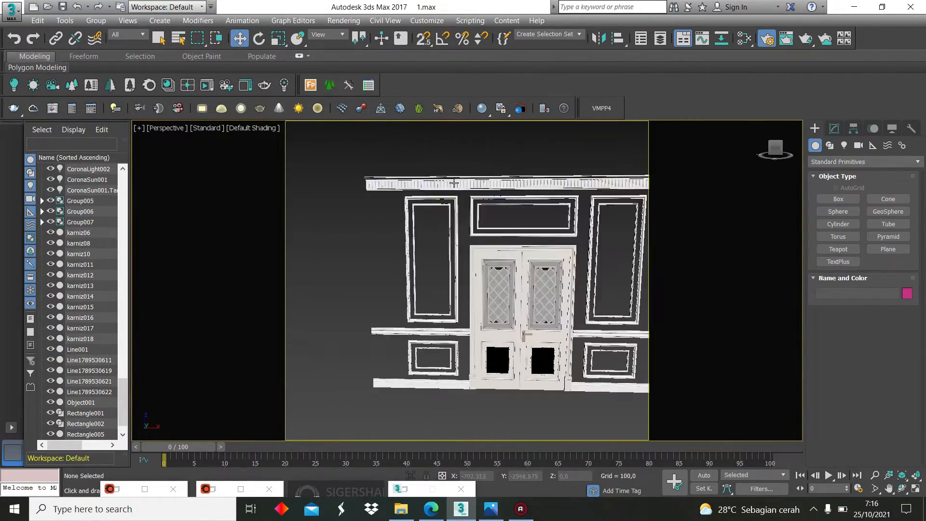
# Bring the panel frame and rail moulding from the merged door wall into the room and align them with it.
pyautogui.click(618, 38)
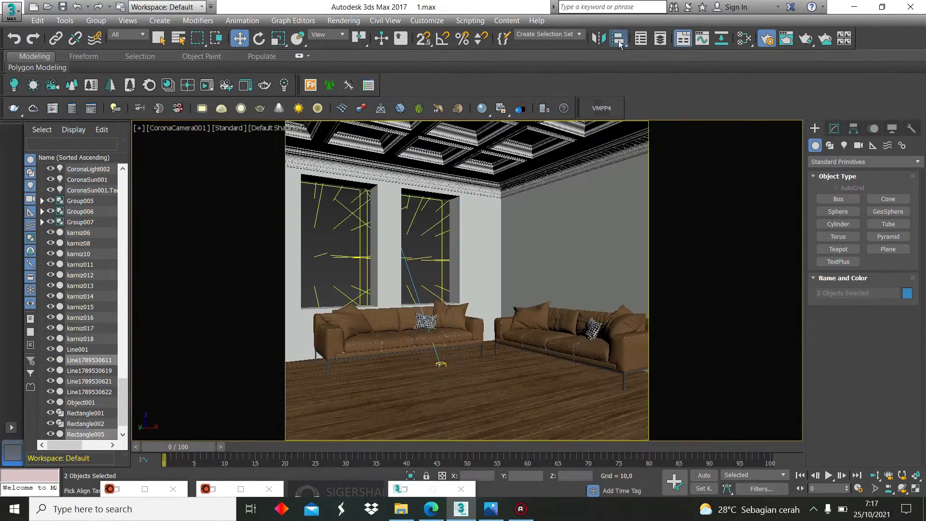
pyautogui.click(177, 127)
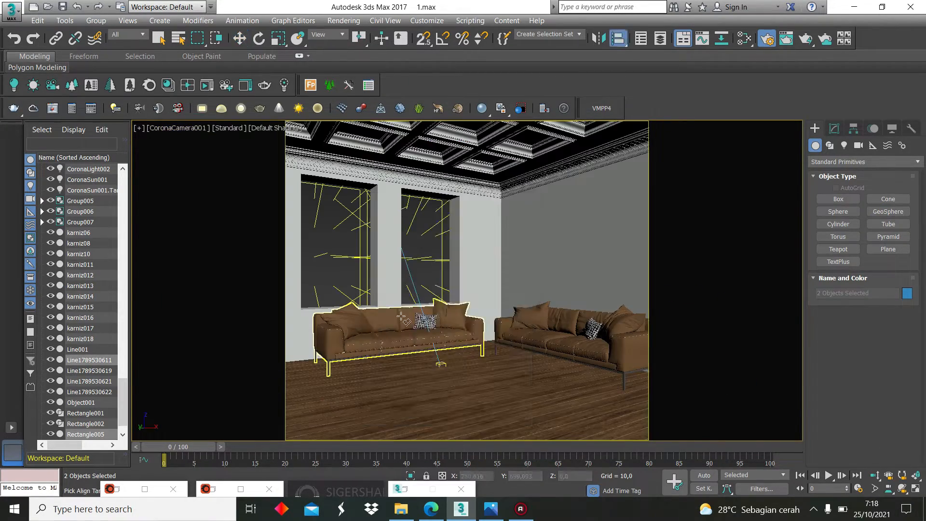
pyautogui.click(367, 213)
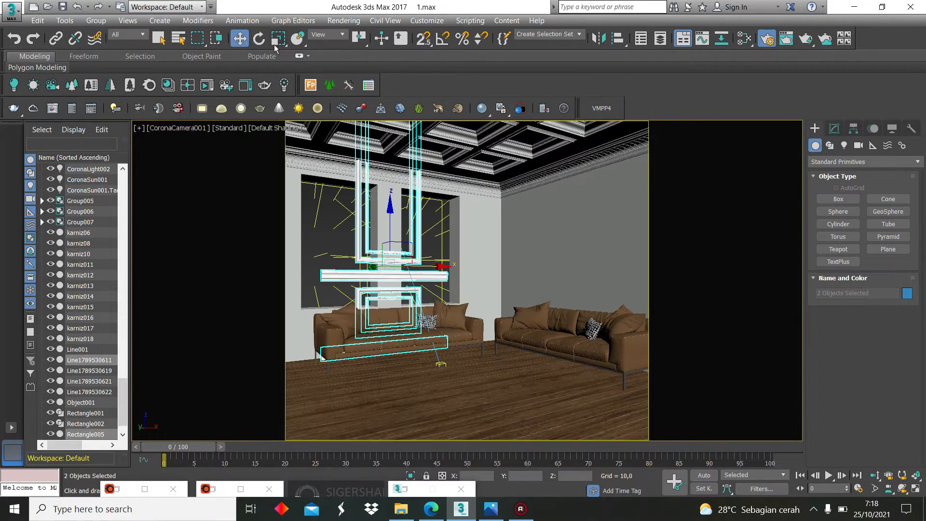
pyautogui.click(365, 213)
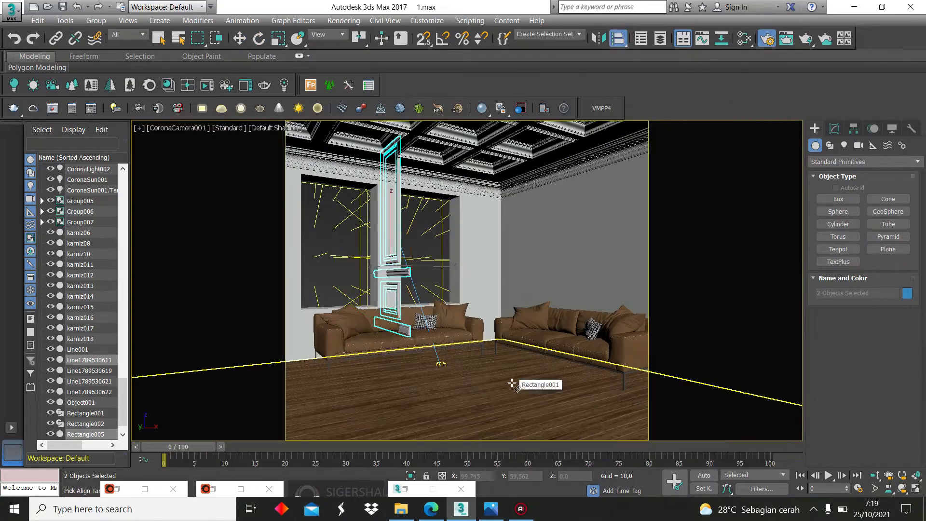
pyautogui.click(511, 379)
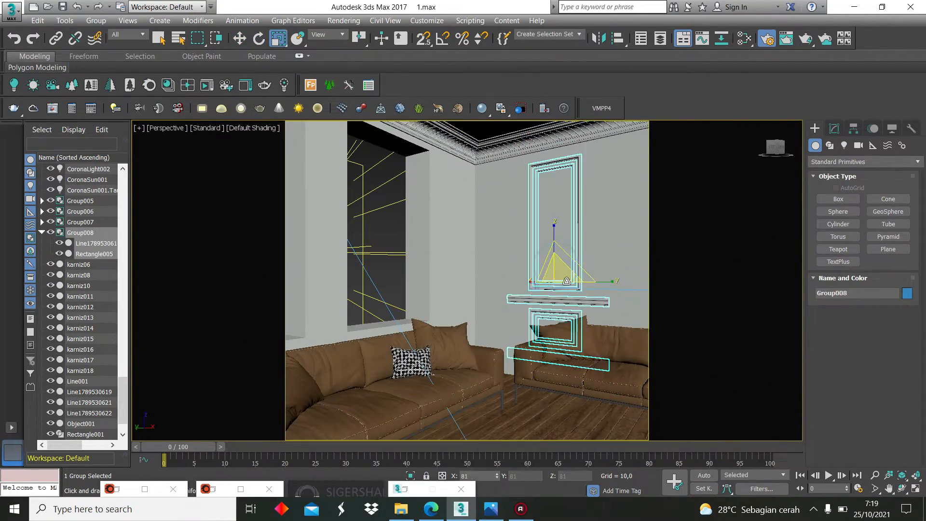
# Move the moulding group onto the right wall beside the corner and start an interactive render.
pyautogui.press('w')
pyautogui.moveTo(554, 241)
pyautogui.mouseDown()
pyautogui.moveTo(554, 252)
pyautogui.moveTo(554, 245)
pyautogui.mouseUp()
pyautogui.keyDown('alt'); pyautogui.moveTo(500, 242); pyautogui.dragTo(553, 222, button='middle'); pyautogui.keyUp('alt')
pyautogui.scroll(3, 555, 279)
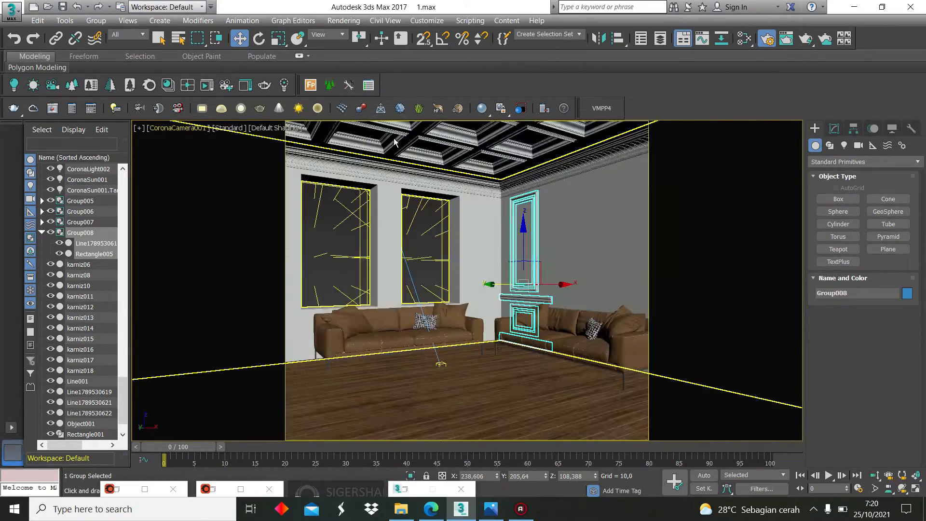
pyautogui.press('F10')
pyautogui.click(838, 219)
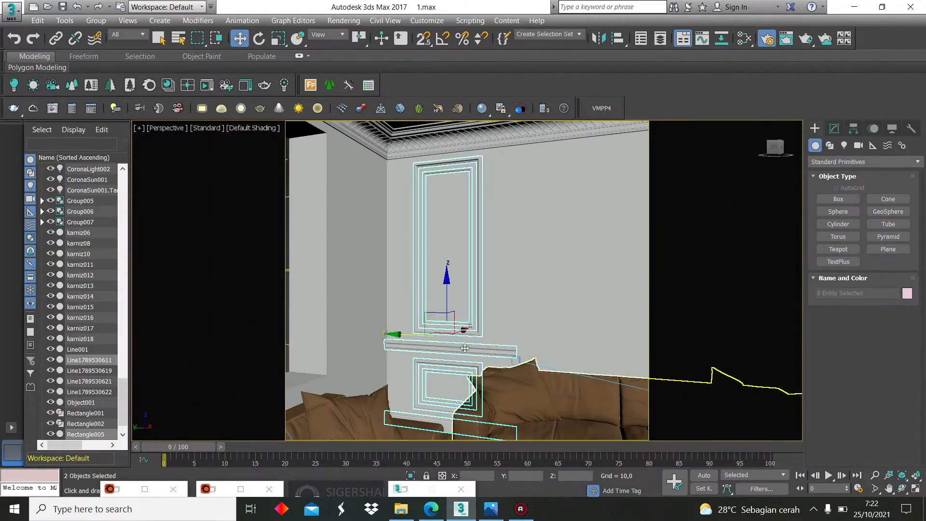
# Place a second wide panel frame beside the first on the right wall and adjust its shape at sub-object level.
pyautogui.scroll(-5, 586, 216)
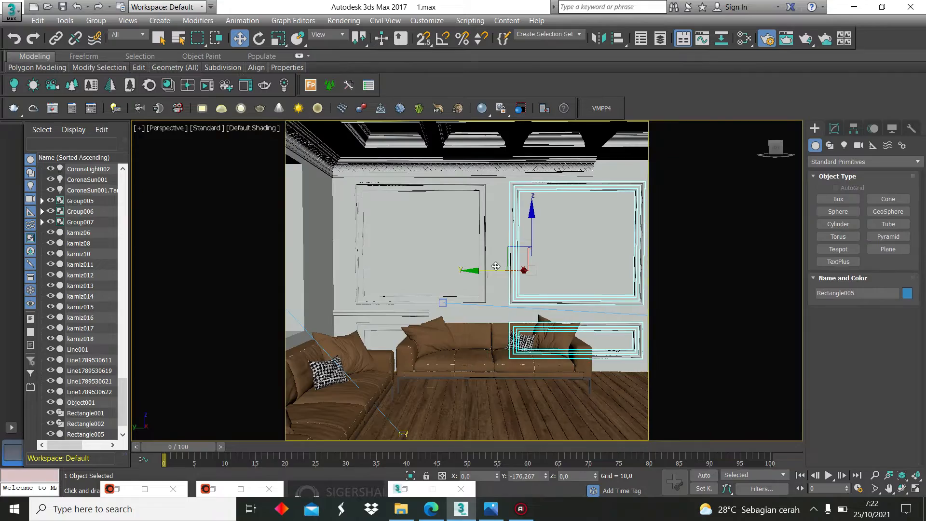
pyautogui.click(830, 187)
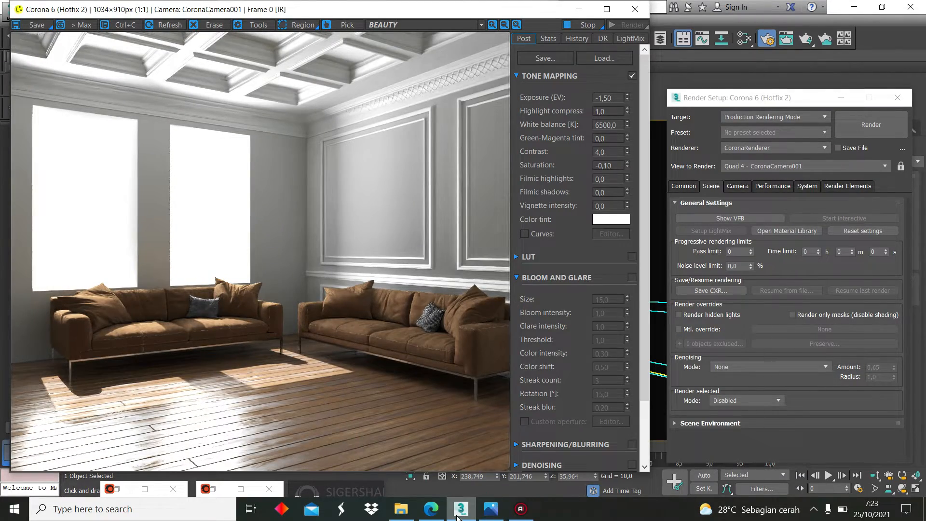
pyautogui.moveTo(482, 506)
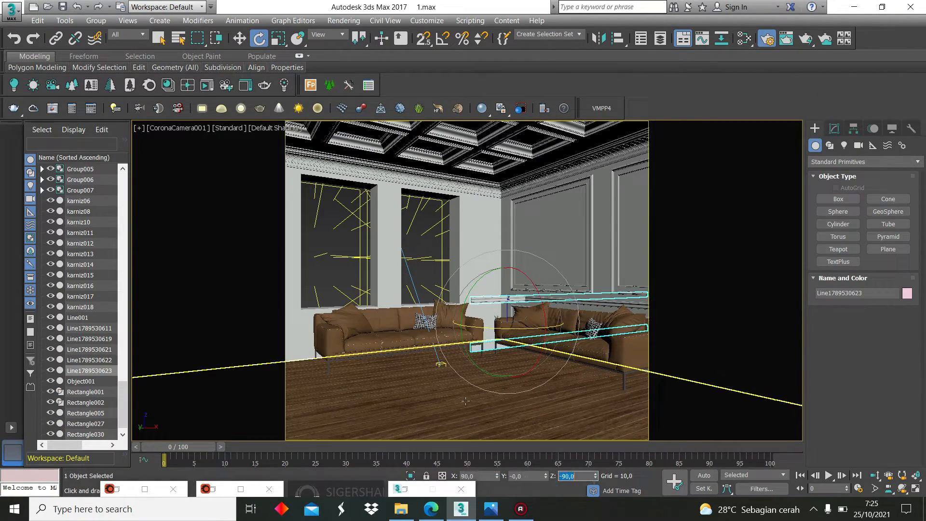
# Clone the horizontal wall moulding and fit the copy's end vertices to the wall edge.
pyautogui.click(417, 374)
pyautogui.press('Return')
pyautogui.press('1')
pyautogui.moveTo(482, 252); pyautogui.dragTo(518, 272)
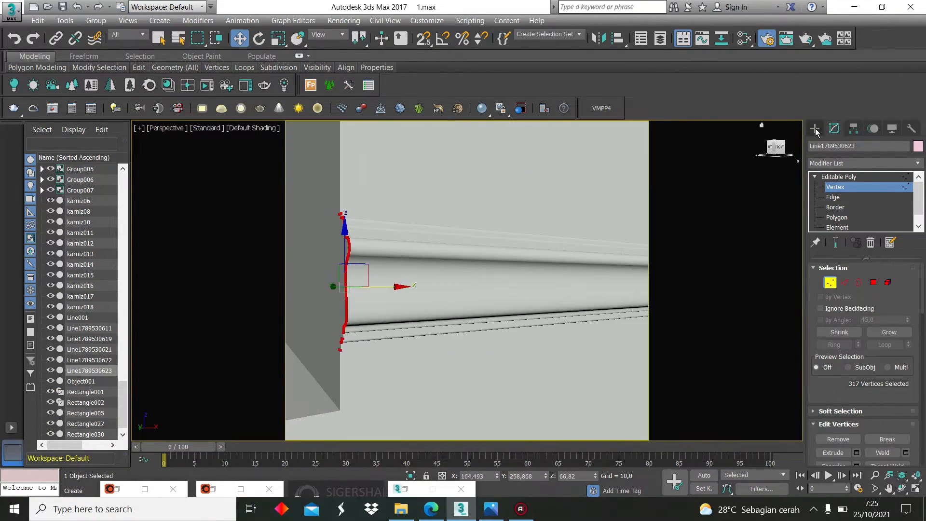